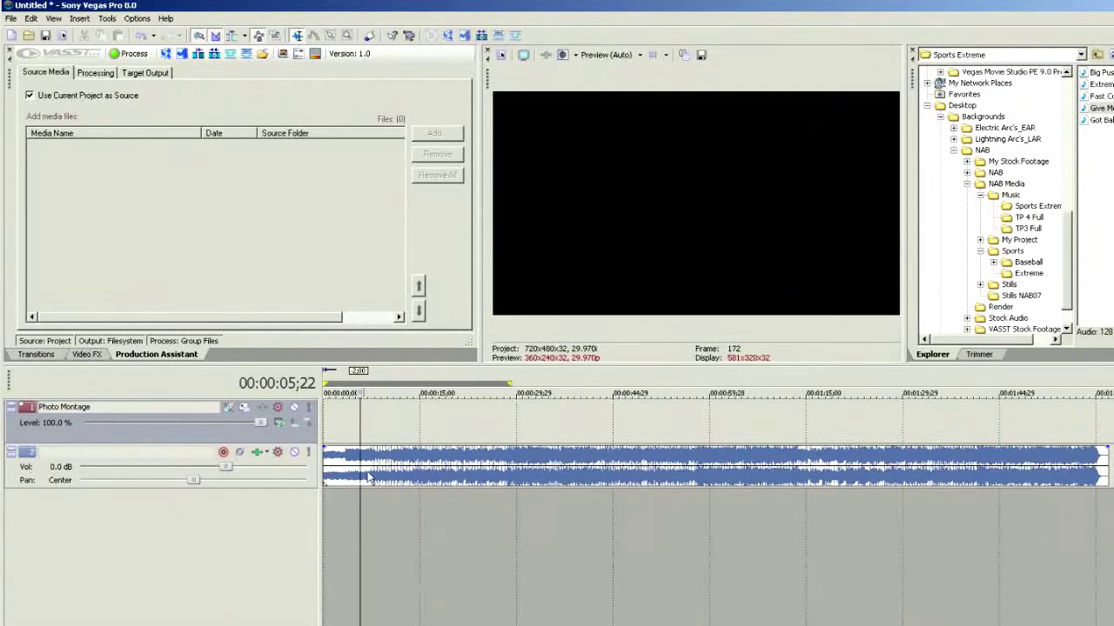
Move the edit cursor back to 00:00:00;00 at the start of the project.
left_click(325, 510)
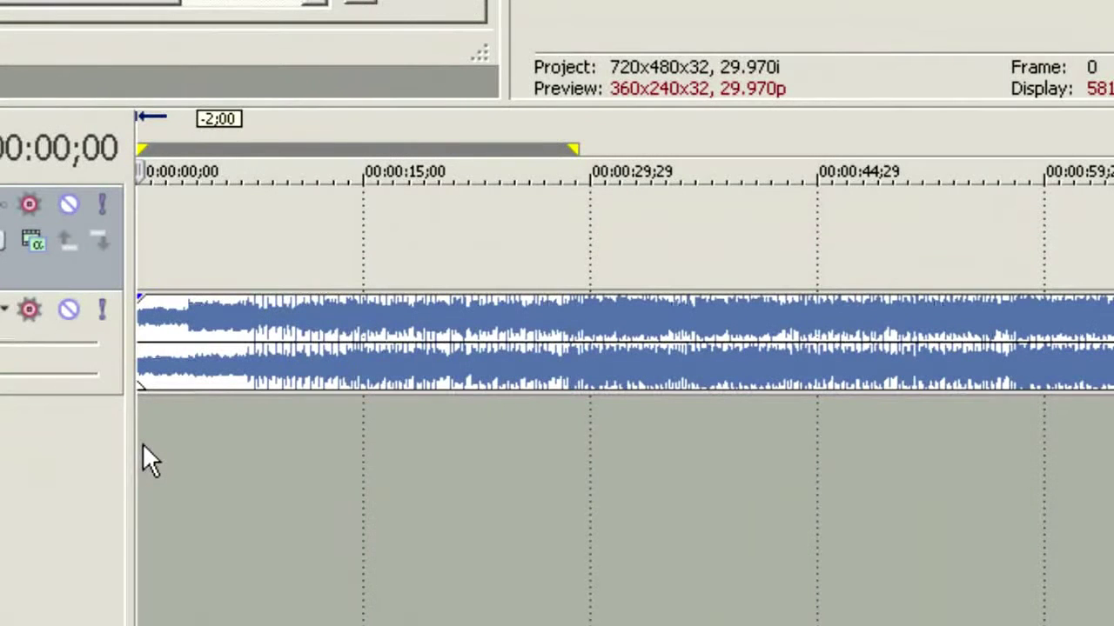
Play the music and drop beat markers 1 through 23 on the beats, then stop.
key("space")
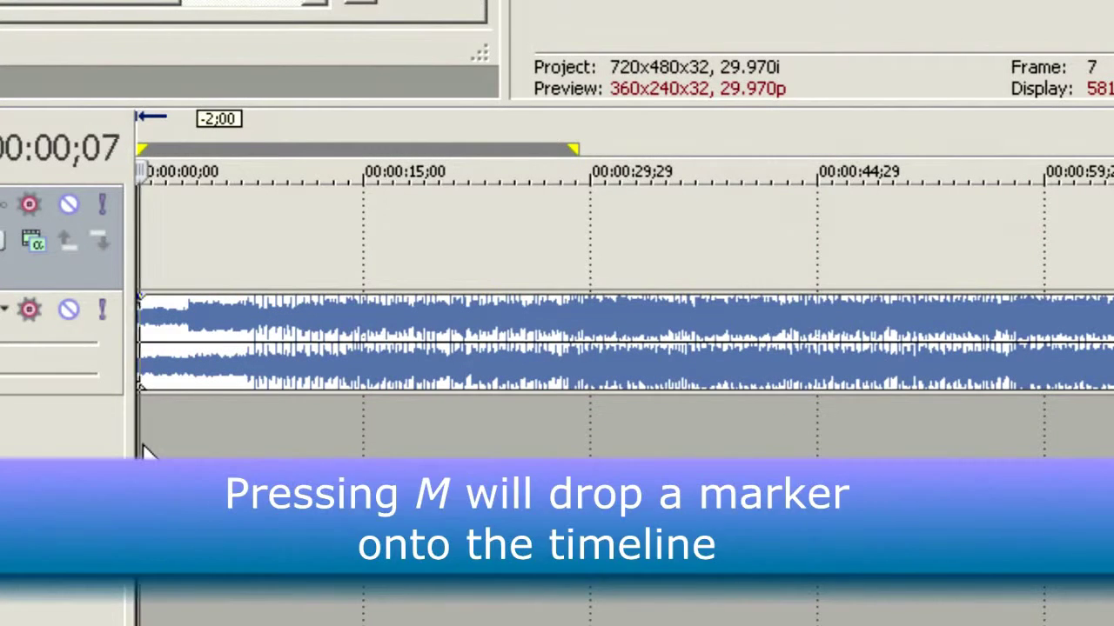
key("m")
key("m")
key("m")
key("m")
key("m")
key("m")
key("m")
key("m")
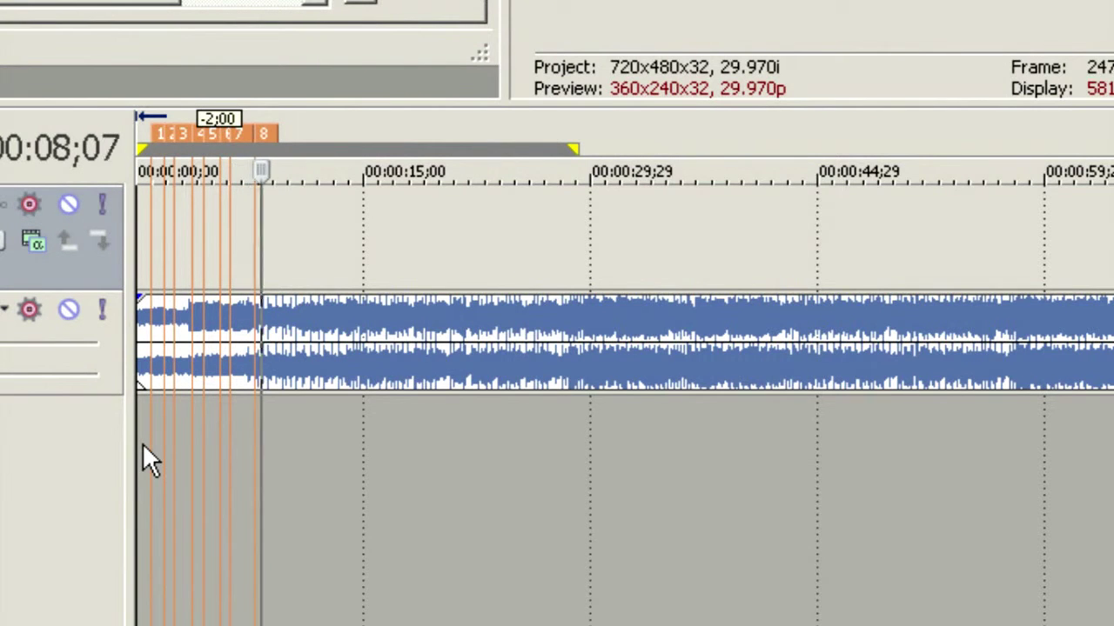
key("m")
key("m")
key("m")
key("m")
key("m")
key("m")
key("m")
key("m")
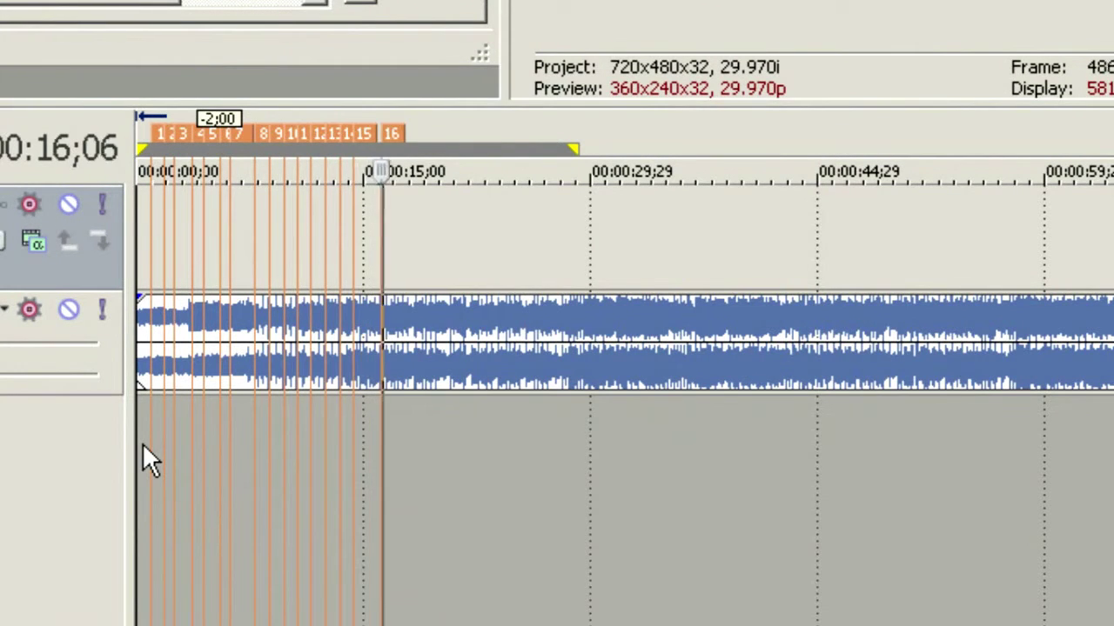
key("m")
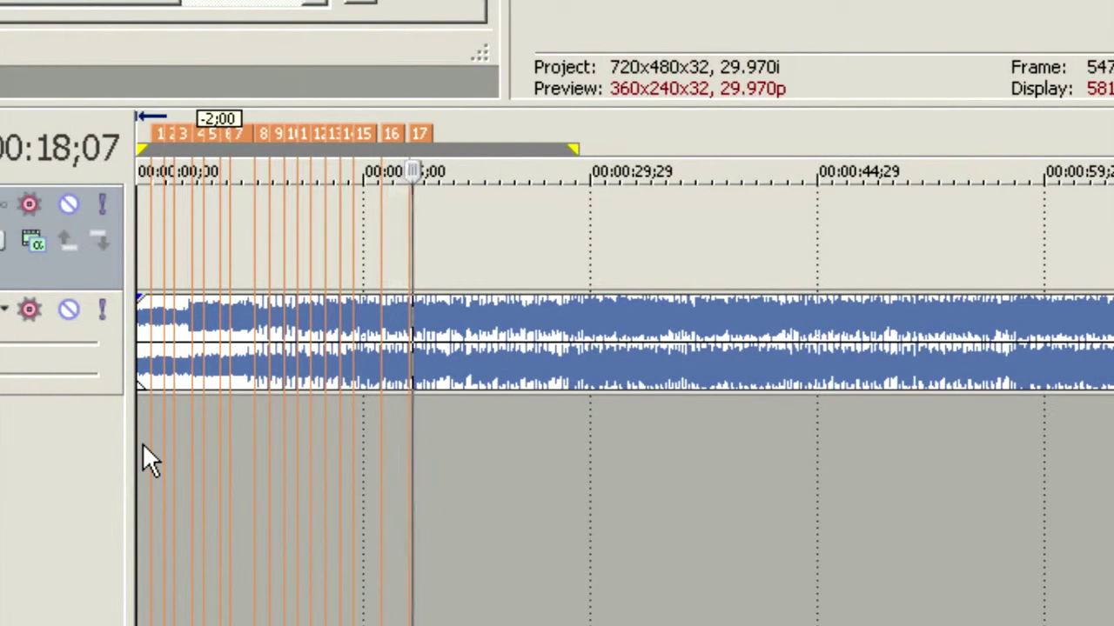
key("m")
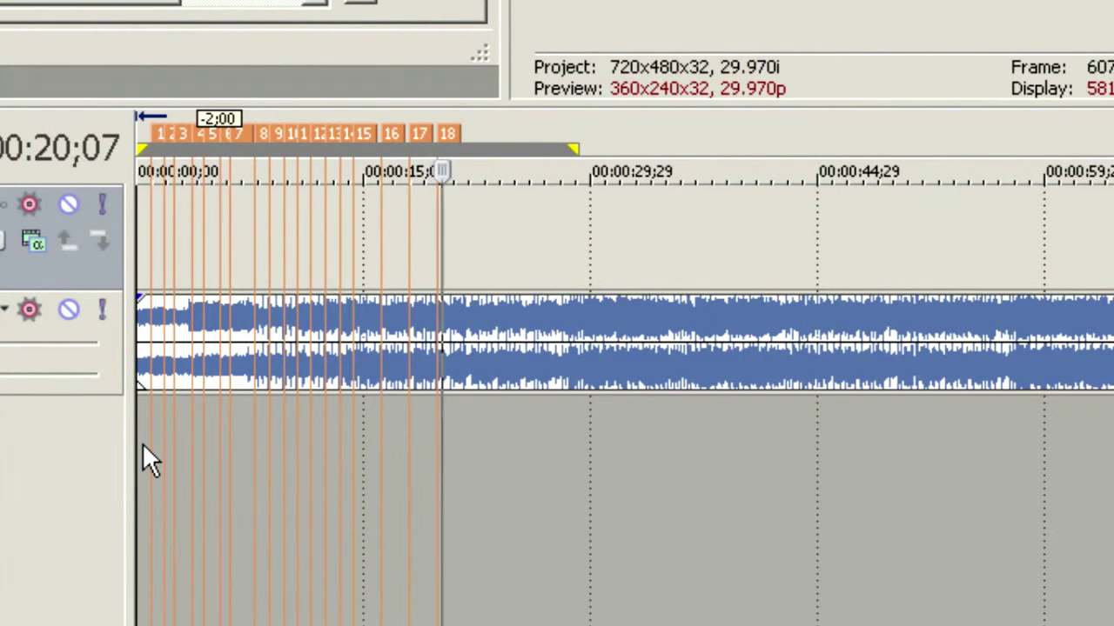
key("m")
key("m")
key("m")
key("m")
key("m")
key("space")
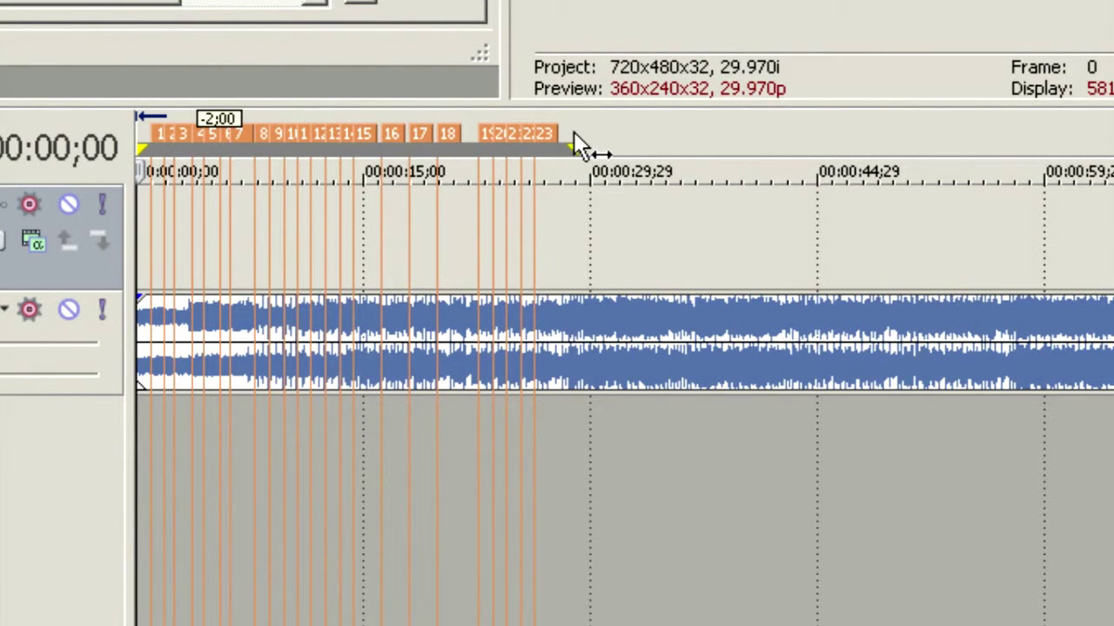
Zoom into the timeline and jump to the first two beat markers to check them.
scroll(522, 283, "up", 5)
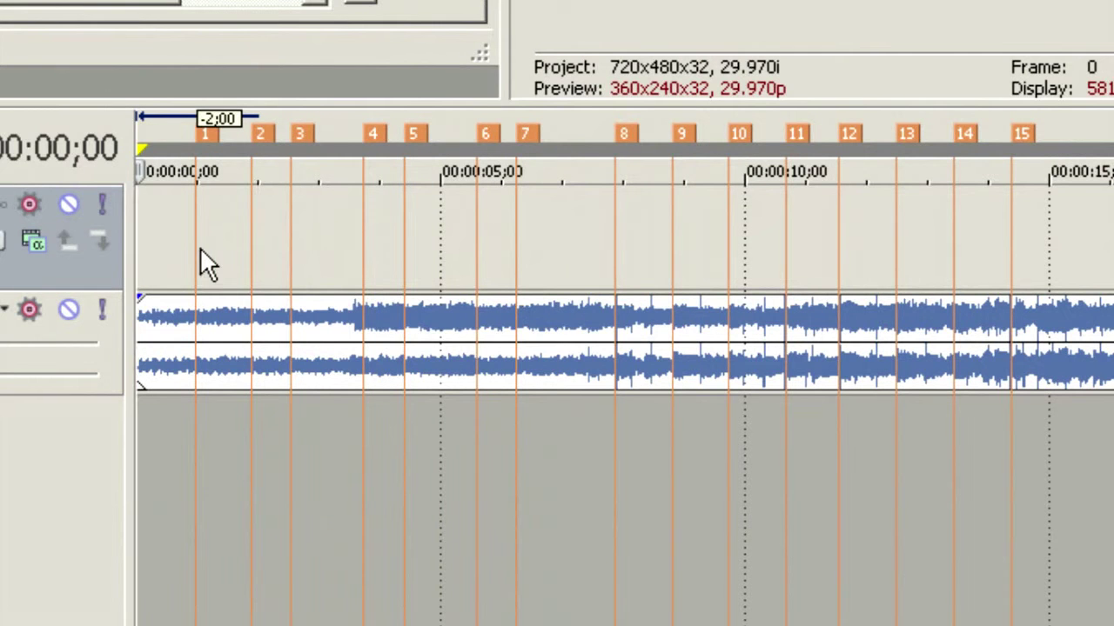
left_click(199, 477)
left_click(253, 476)
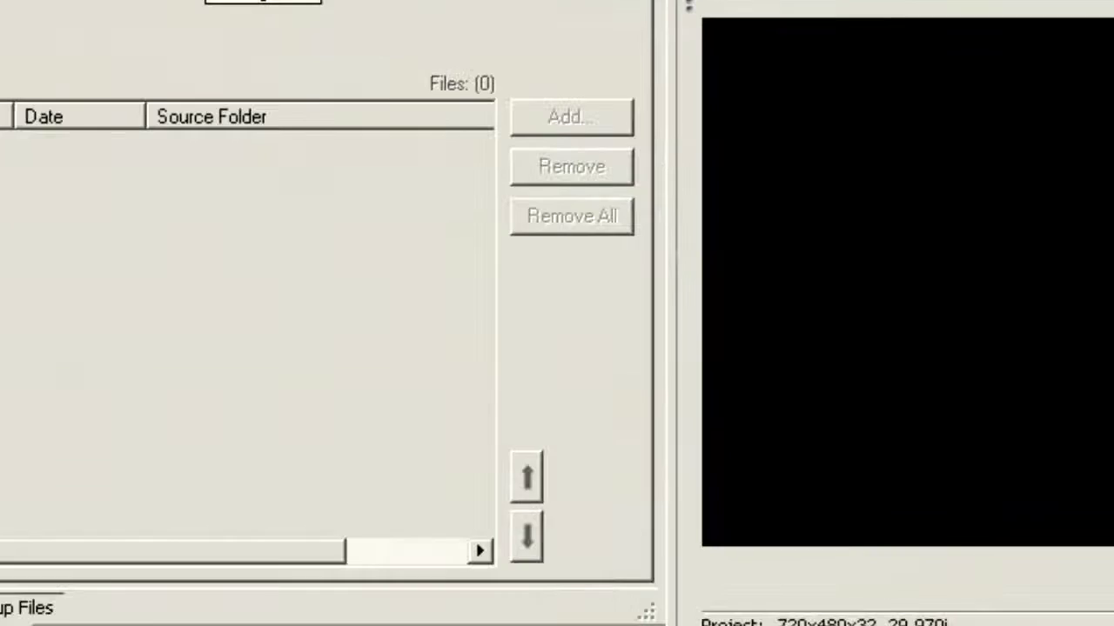
In the montage options' Add browser, select photos IMG_0236 through IMG_0246.
left_click(875, 228)
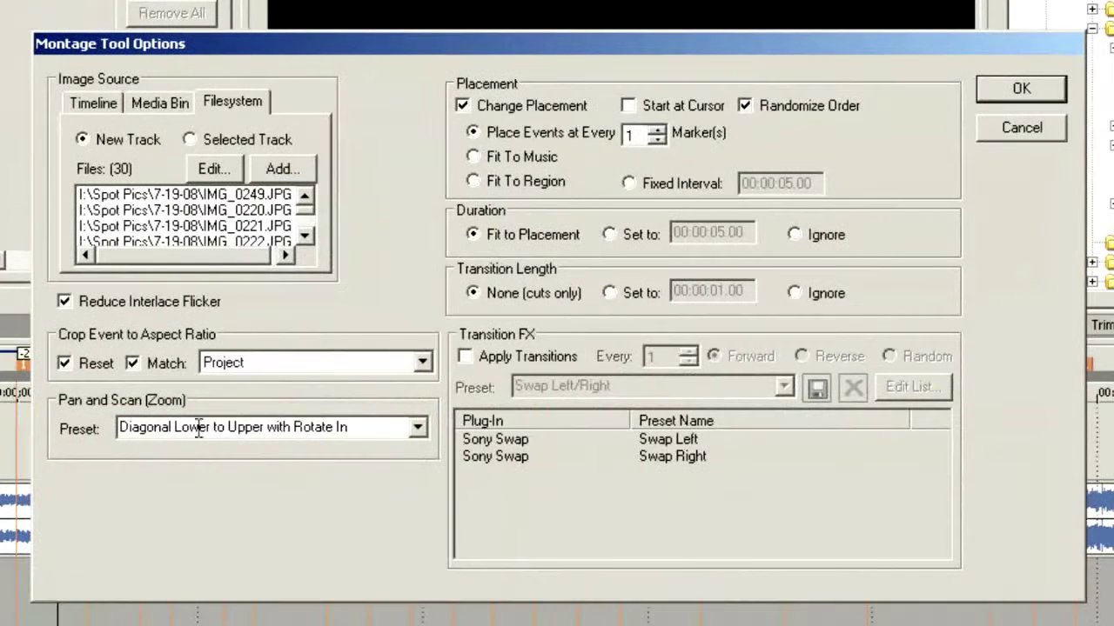
left_click(281, 169)
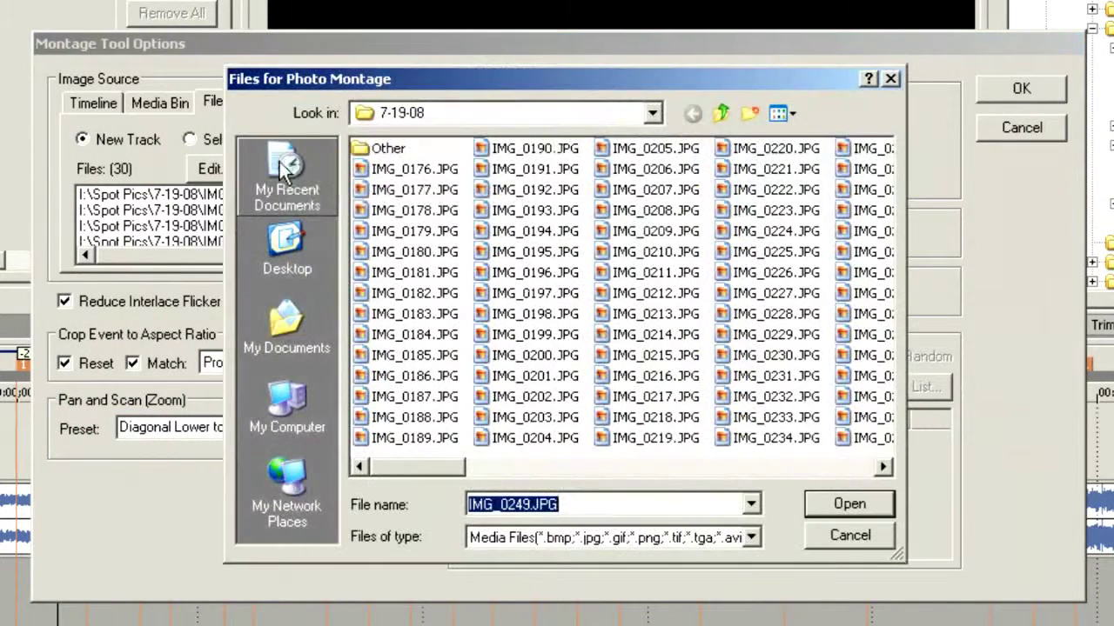
left_click_drag(432, 468, 513, 470)
left_click(526, 172)
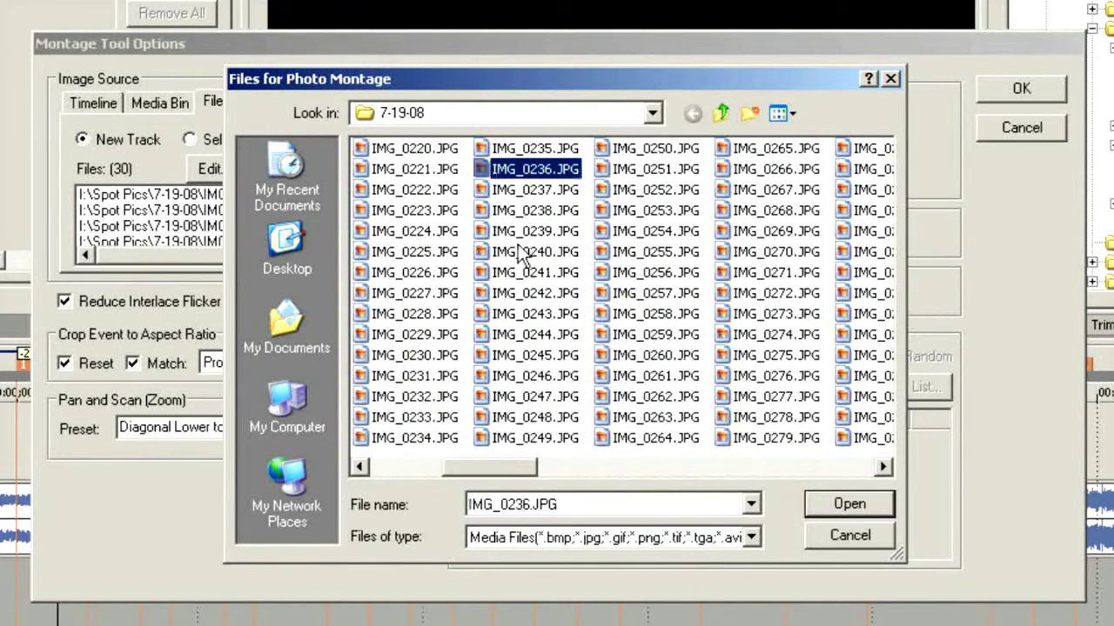
left_click(522, 382, "shift")
Add IMG_0262, IMG_0264, IMG_0278, IMG_0274, IMG_0271, IMG_0267 and IMG_0284 to the selection.
left_click(629, 402, "ctrl")
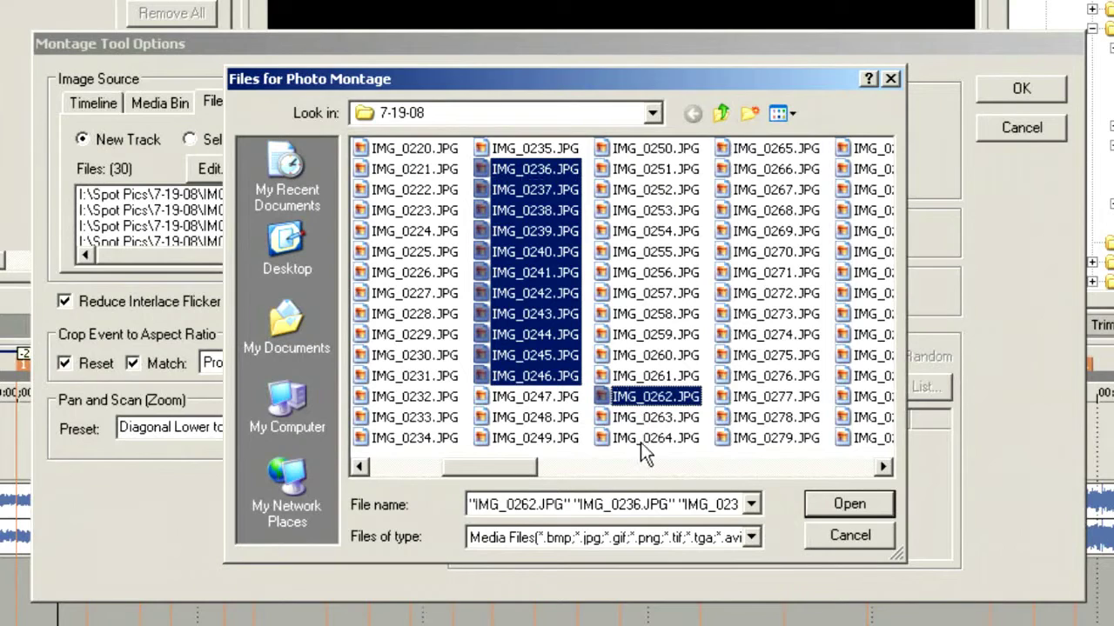
left_click(640, 438, "ctrl")
left_click(727, 419, "ctrl")
left_click(759, 338, "ctrl")
left_click(755, 274, "ctrl")
left_click(766, 196, "ctrl")
left_click(873, 231, "ctrl")
Also select IMG_0303, IMG_0321, IMG_0339, IMG_0336, IMG_0333 and IMG_0315, then add all chosen photos.
left_click(872, 315, "ctrl")
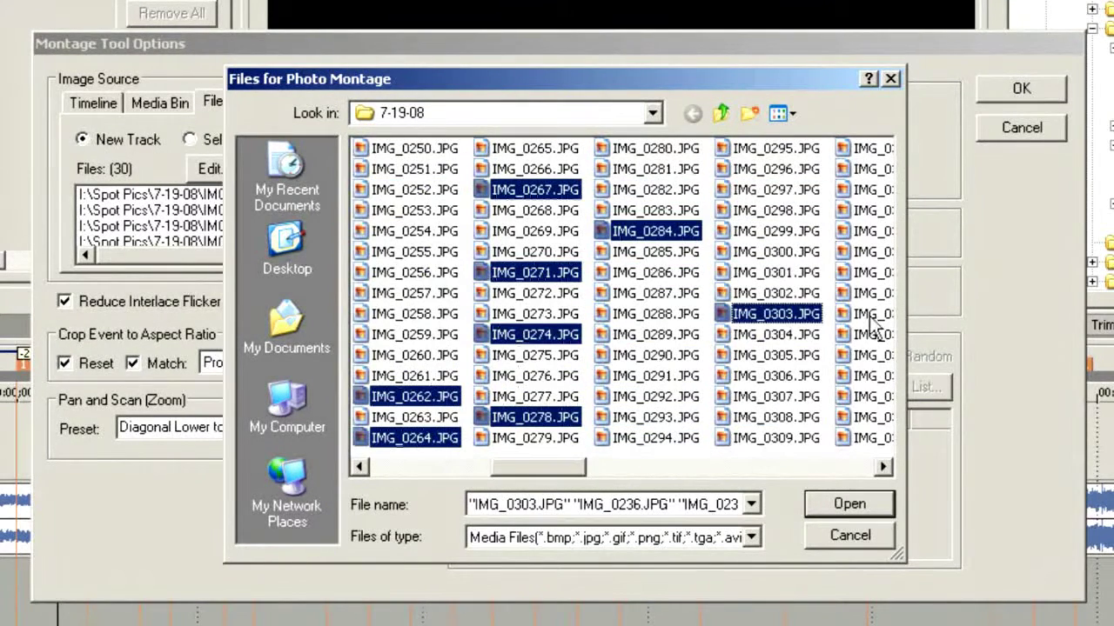
left_click(869, 376, "ctrl")
left_click(865, 440, "ctrl")
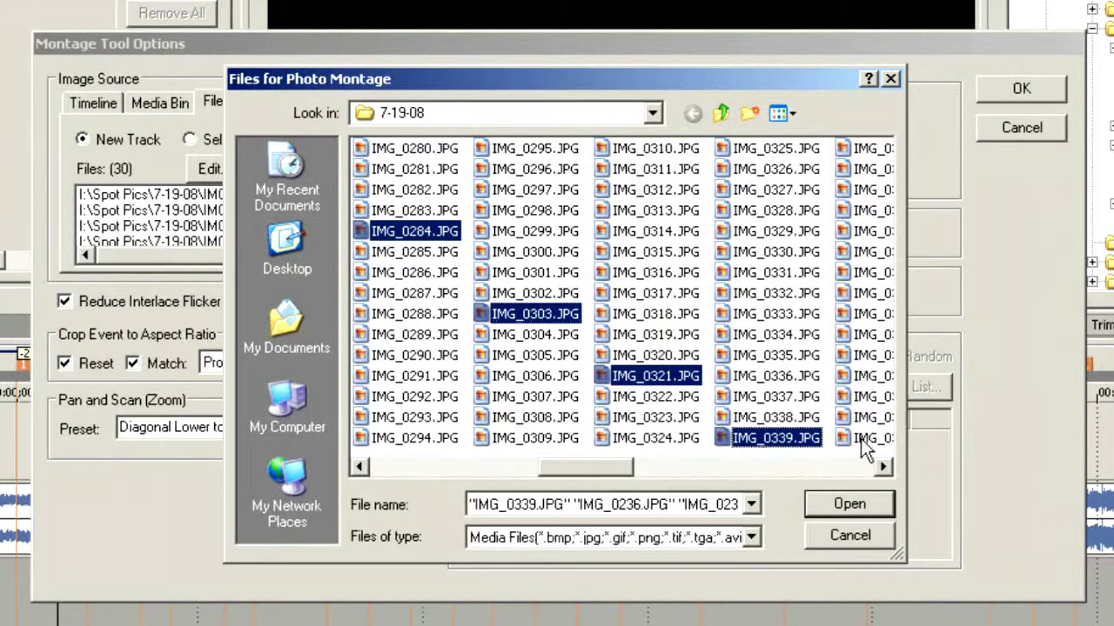
left_click(774, 380, "ctrl")
left_click(757, 315, "ctrl")
left_click(662, 252, "ctrl")
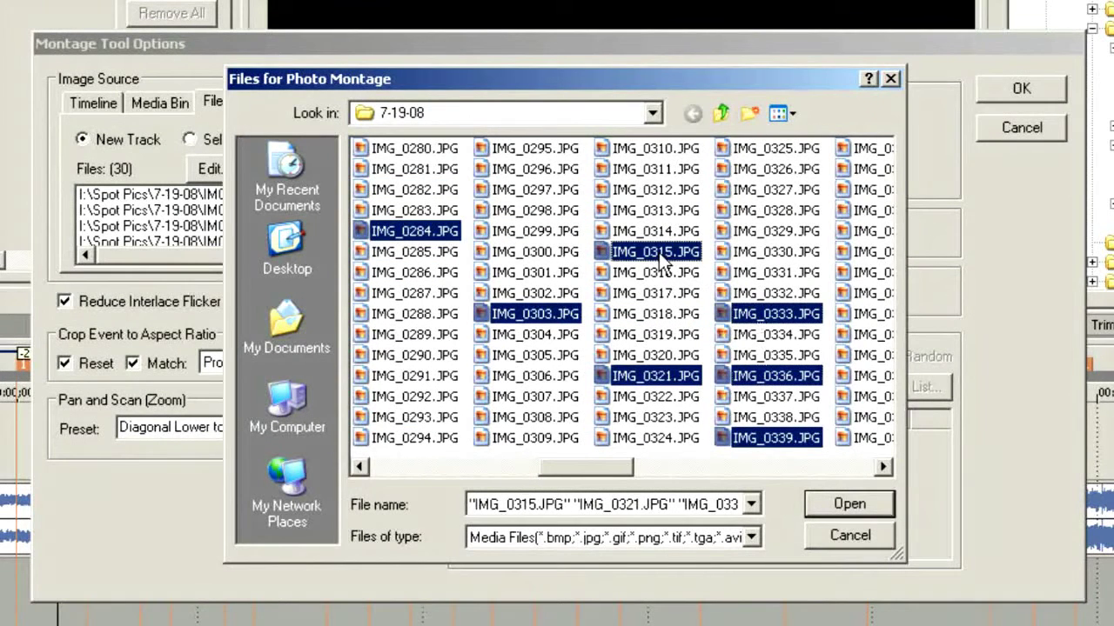
left_click(880, 506)
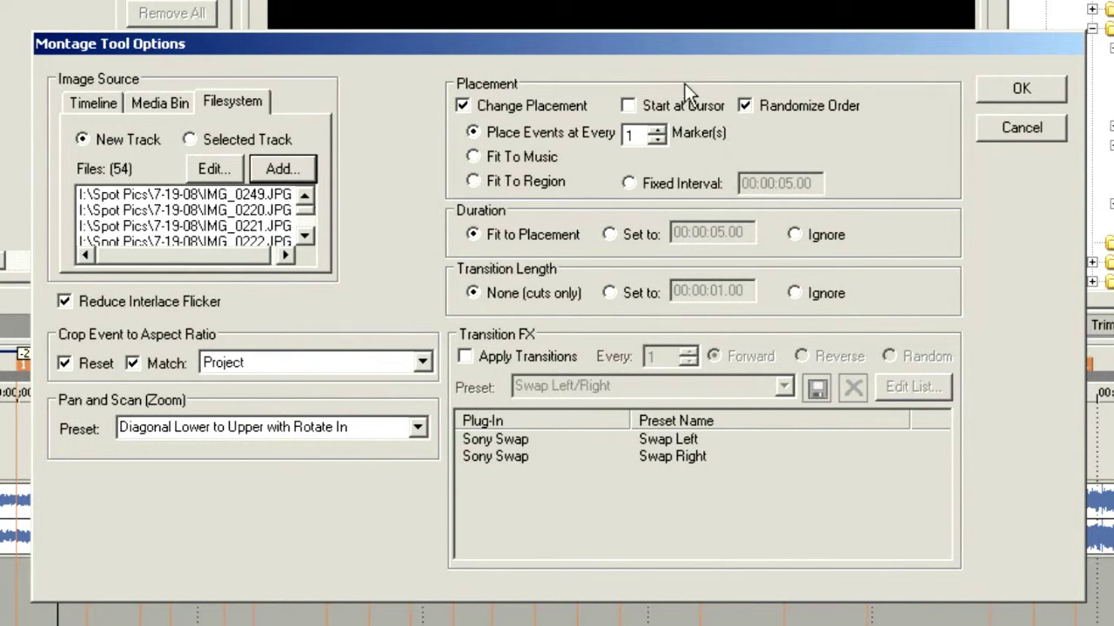
Place one photo at every marker after trying the music and region placement options.
left_click(759, 106)
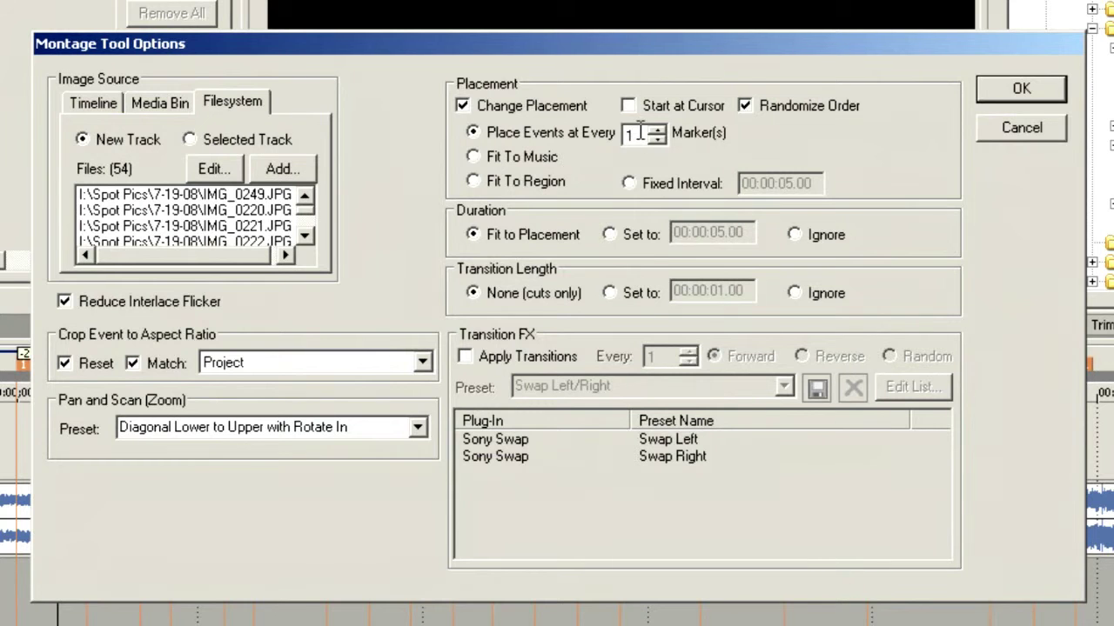
left_click(502, 159)
left_click(487, 182)
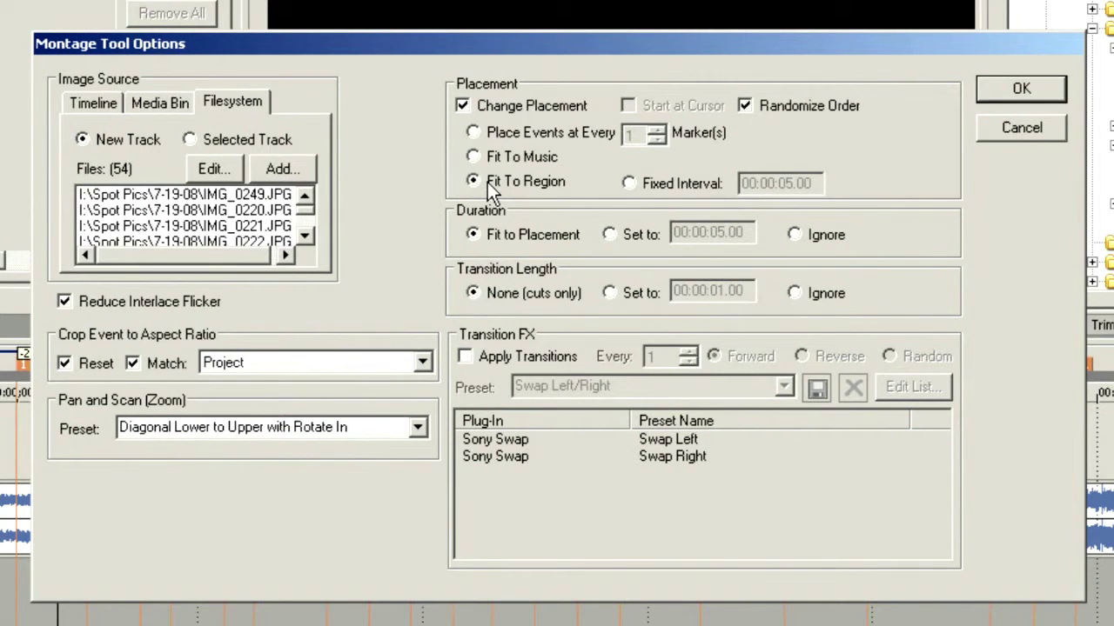
left_click(474, 132)
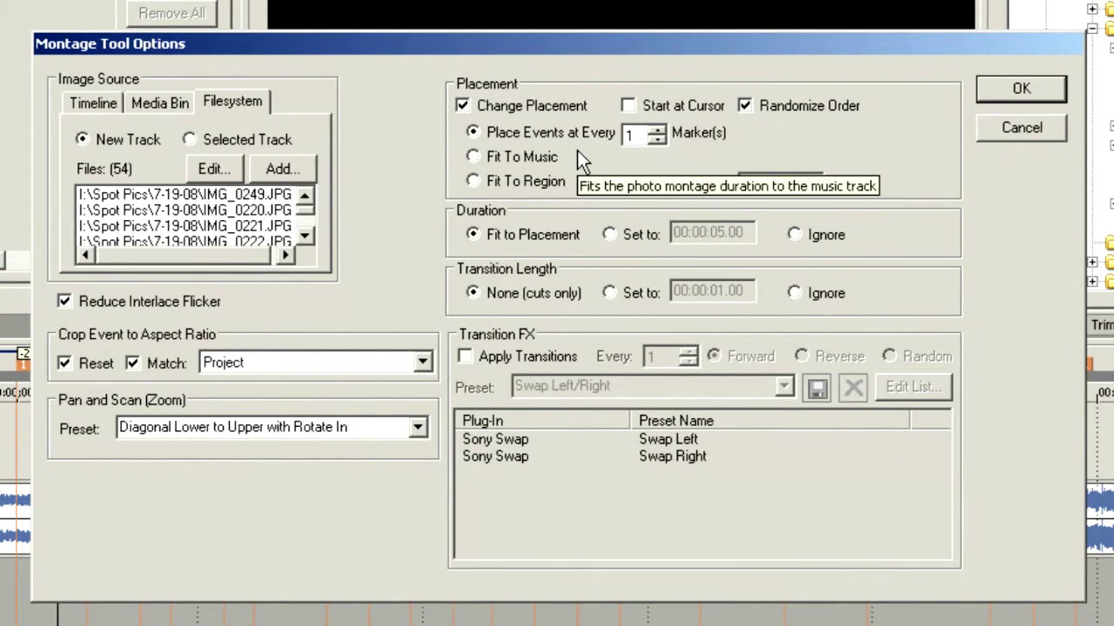
Set photo duration to Fit to Placement after trying a fixed 7-second duration.
left_click(515, 233)
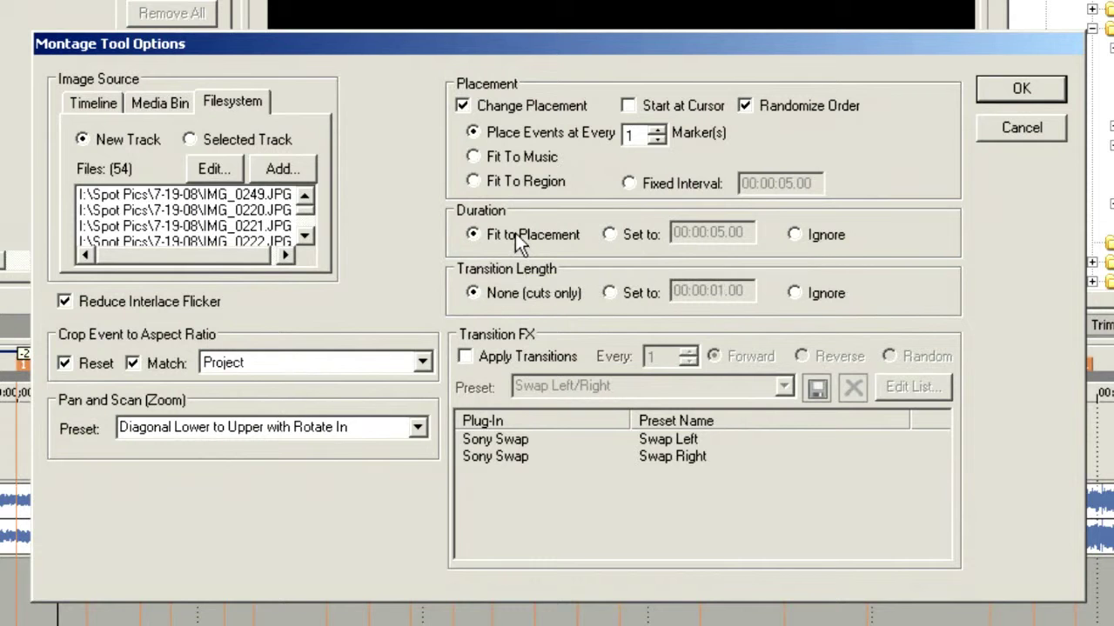
left_click(609, 234)
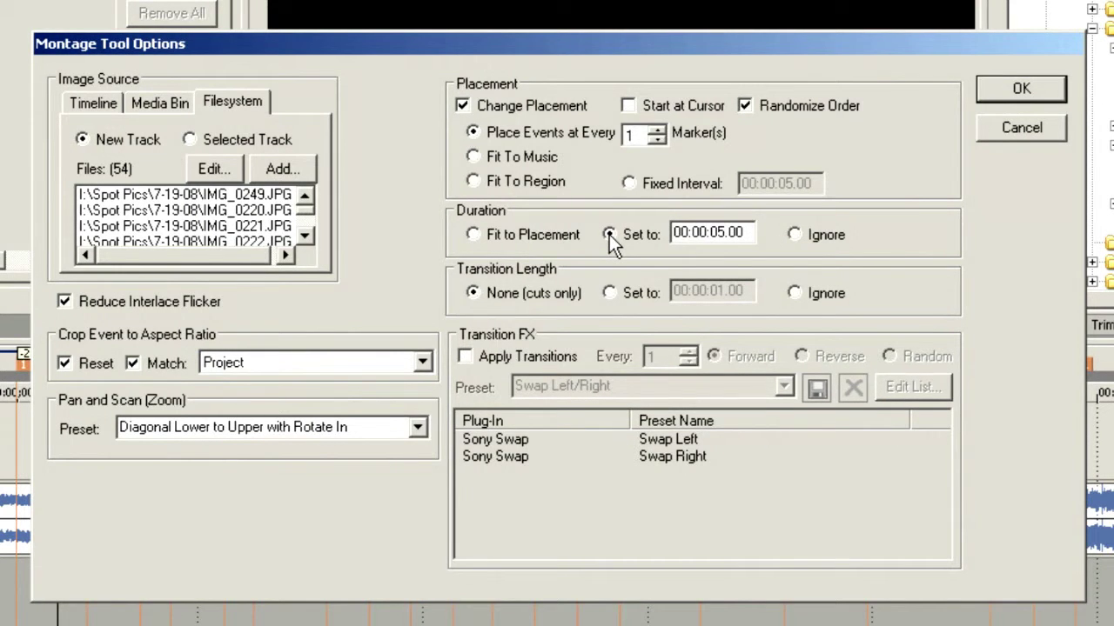
left_click(721, 232)
type("7")
left_click(487, 241)
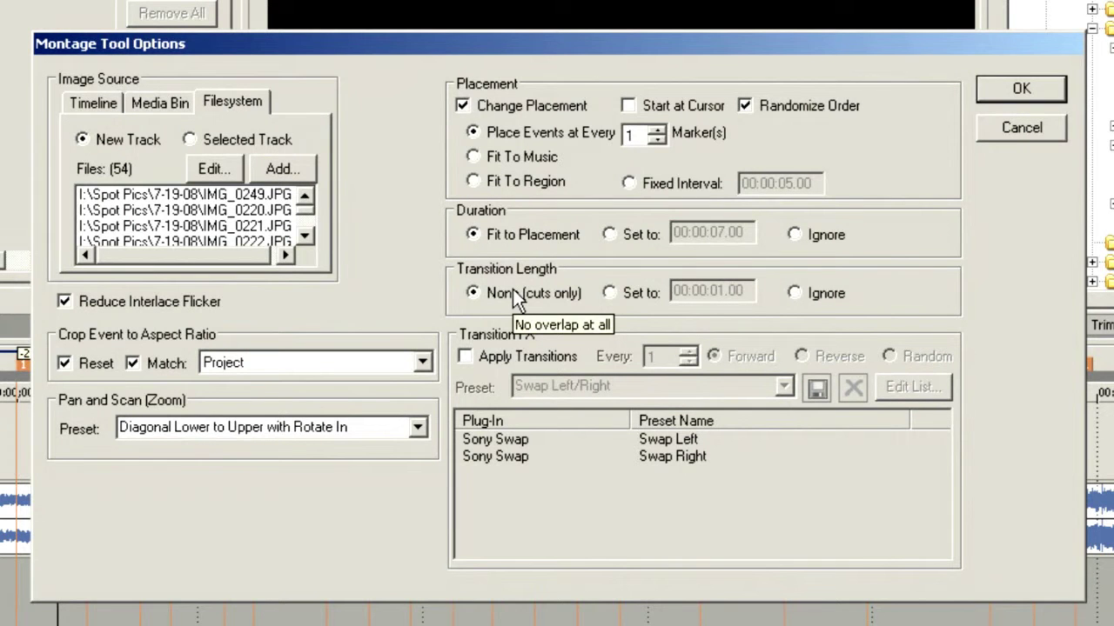
Set Transition Length to None (cuts only) after trying a fixed overlap.
left_click(617, 296)
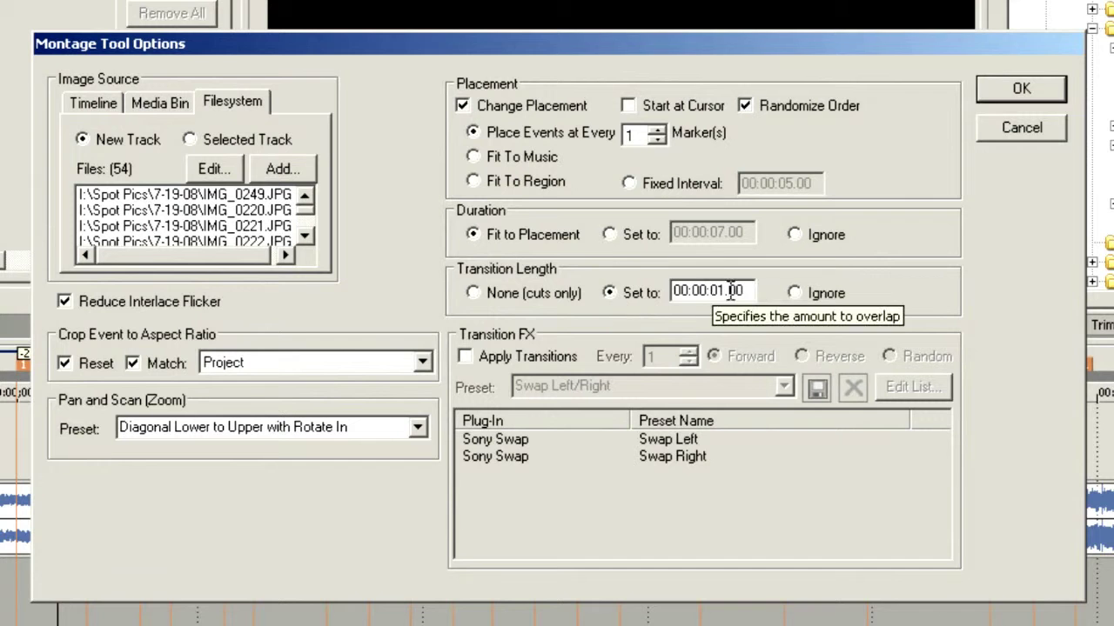
left_click_drag(745, 291, 717, 291)
type("0.")
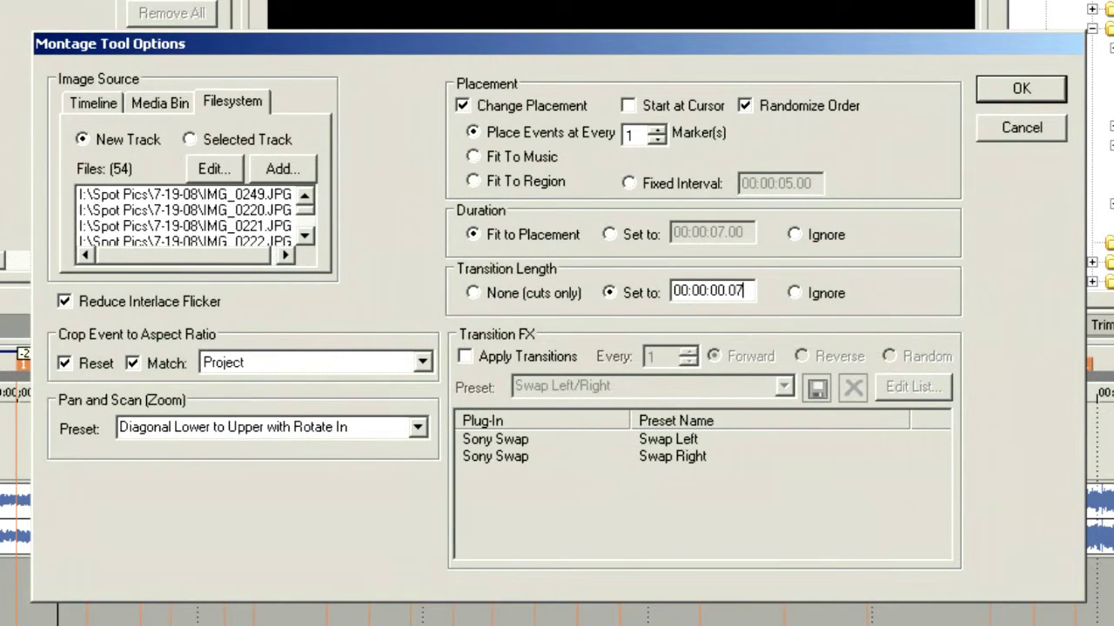
left_click(822, 296)
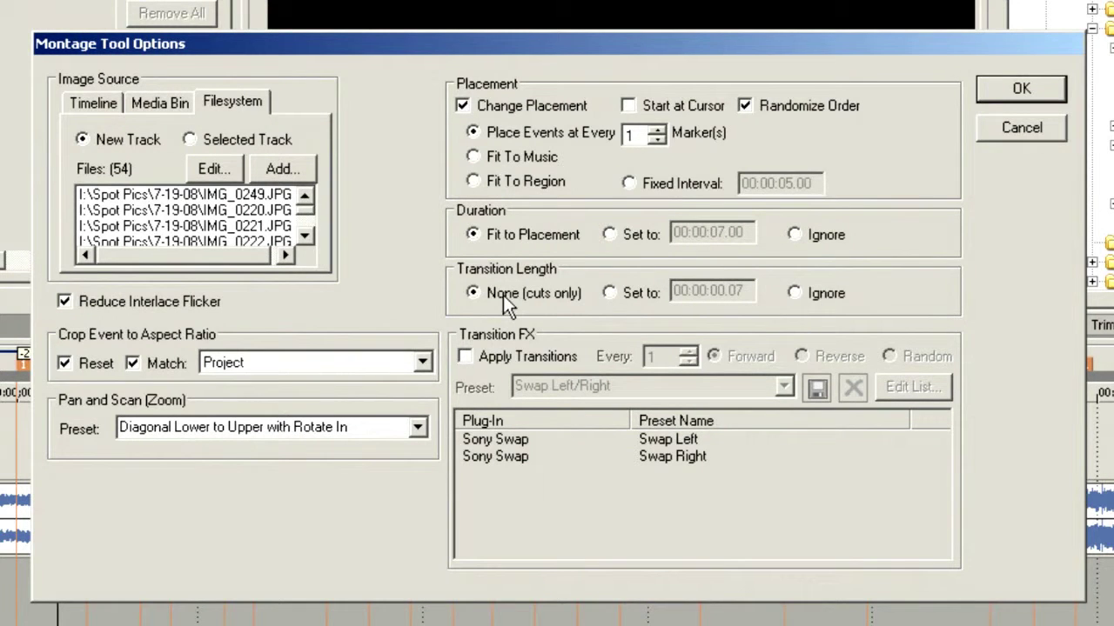
Leave transitions off and keep cropping matched to the project aspect ratio.
left_click(469, 357)
left_click(468, 357)
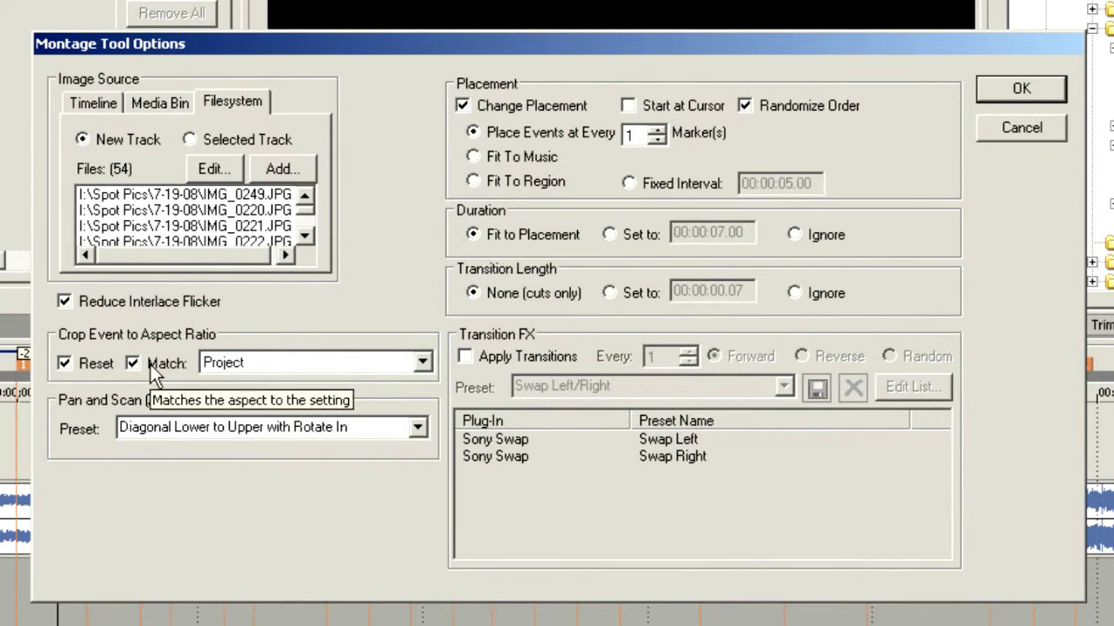
left_click(423, 363)
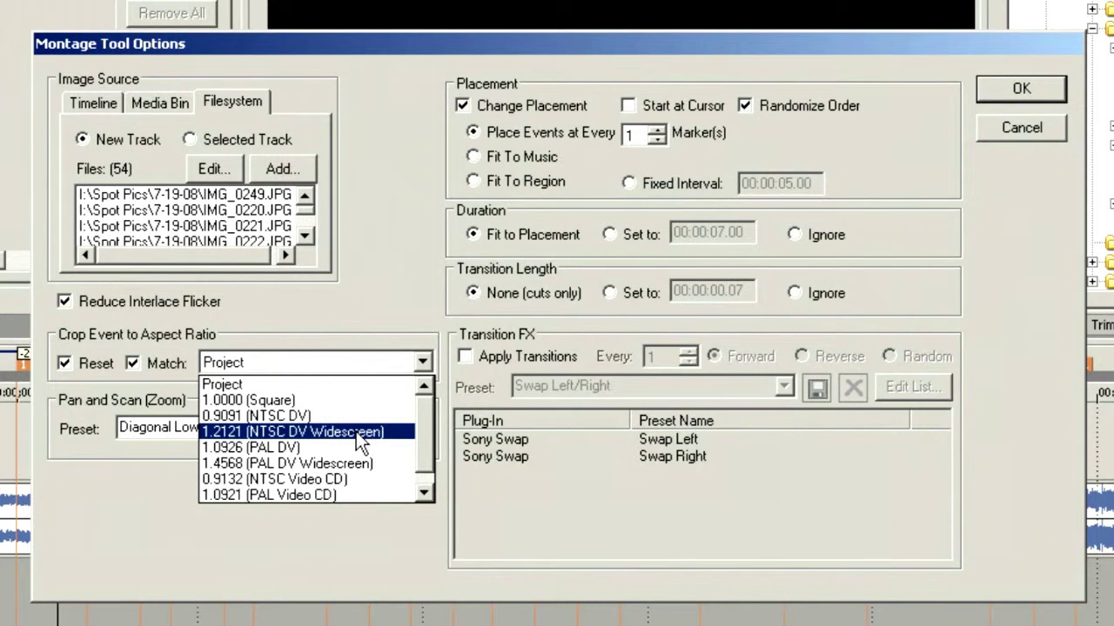
left_click(359, 310)
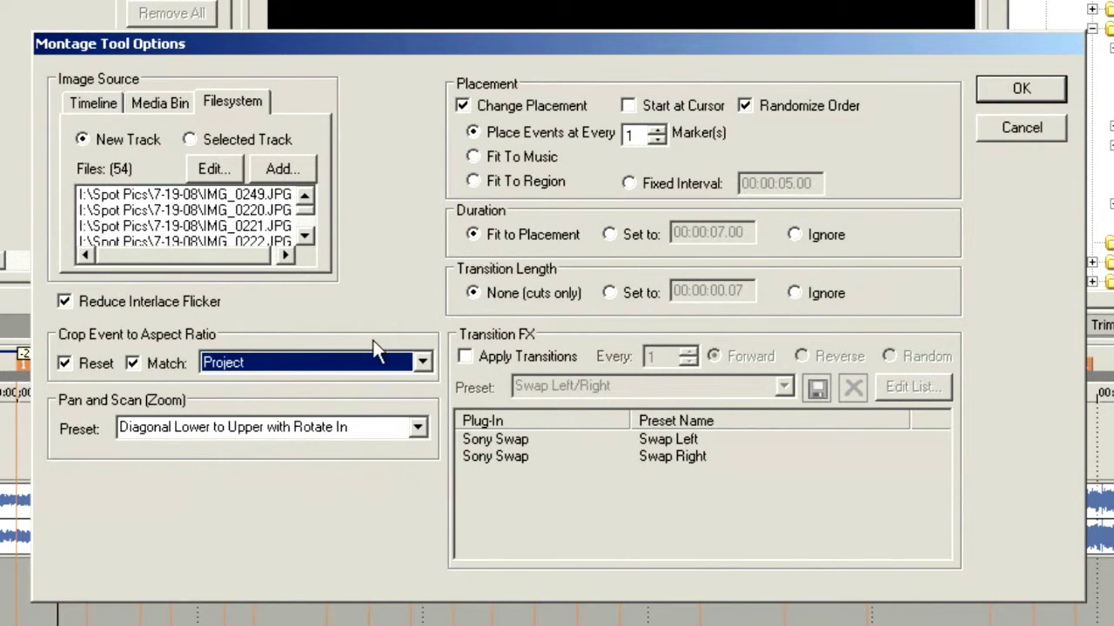
Choose All Directions as the pan and scan preset.
left_click(418, 428)
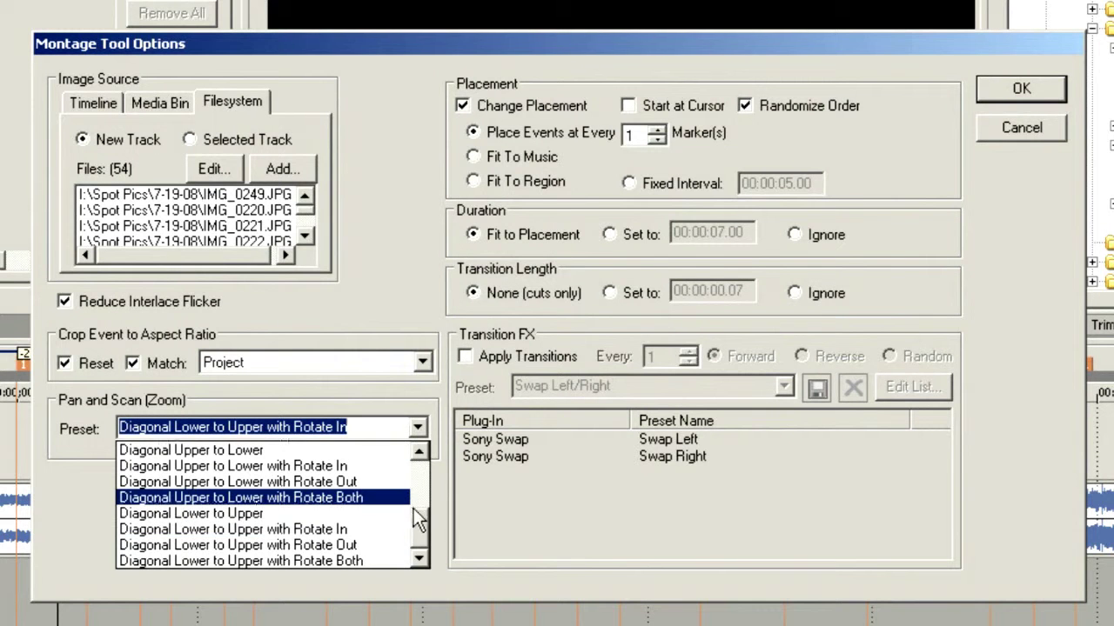
scroll(423, 487, "up", 3)
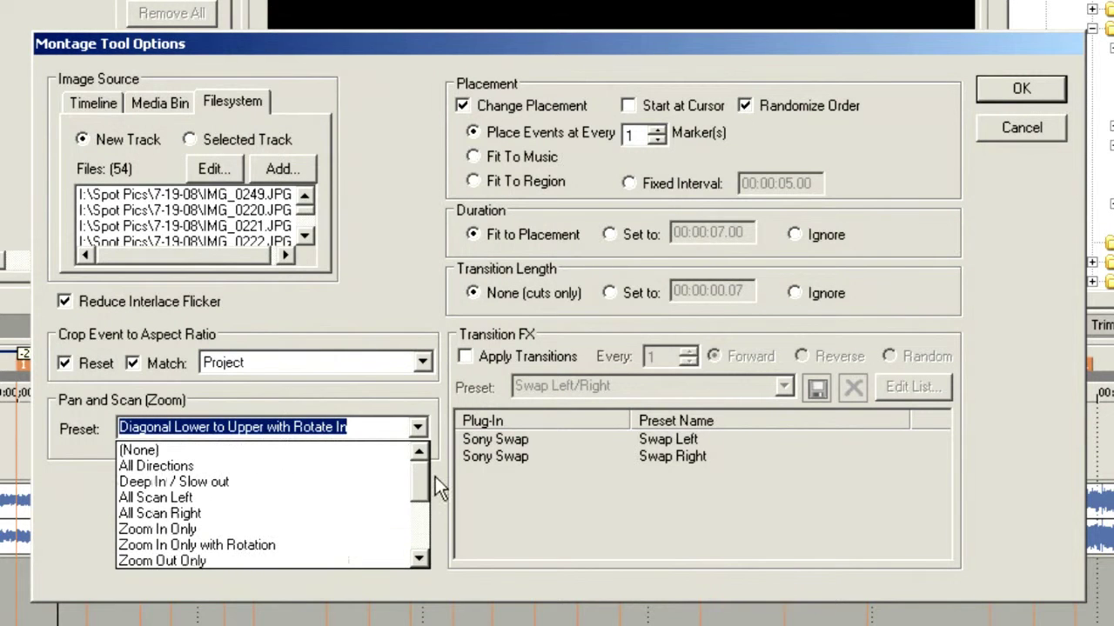
left_click(340, 466)
left_click(420, 427)
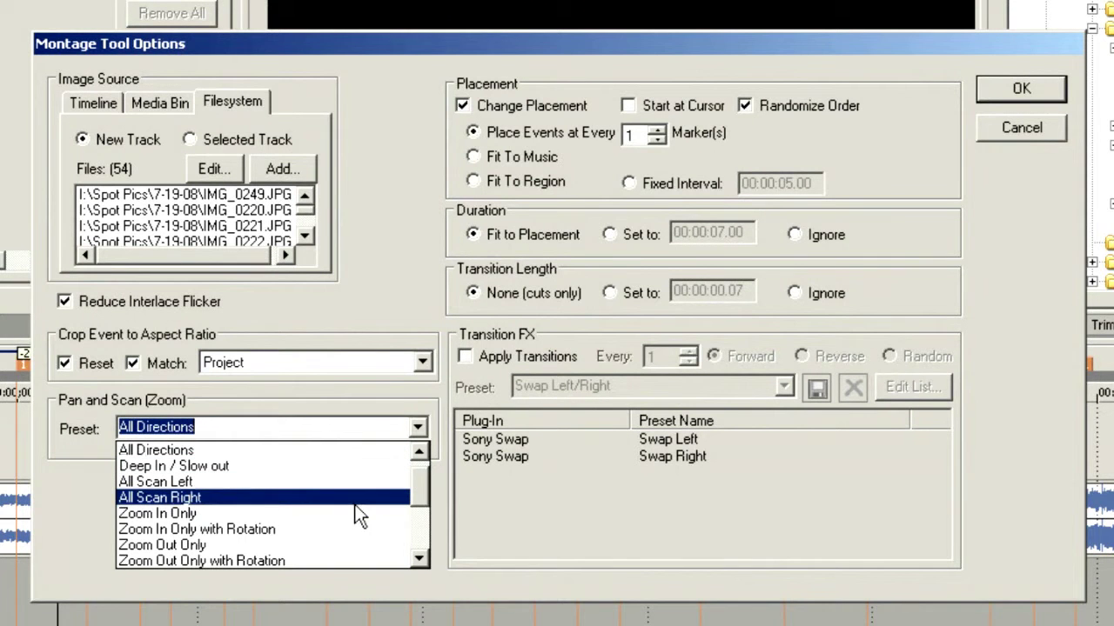
mouse_move(421, 489)
left_mouse_down()
mouse_move(425, 558)
mouse_move(422, 479)
left_mouse_up()
left_click(328, 463)
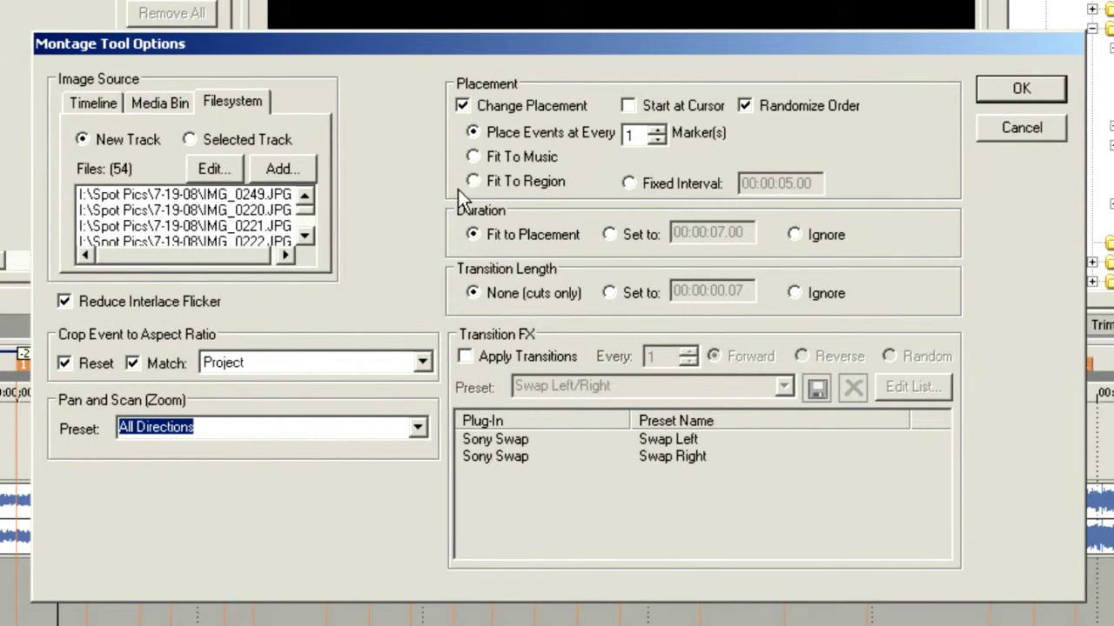
Build the montage onto the timeline and briefly play it back.
left_click(996, 91)
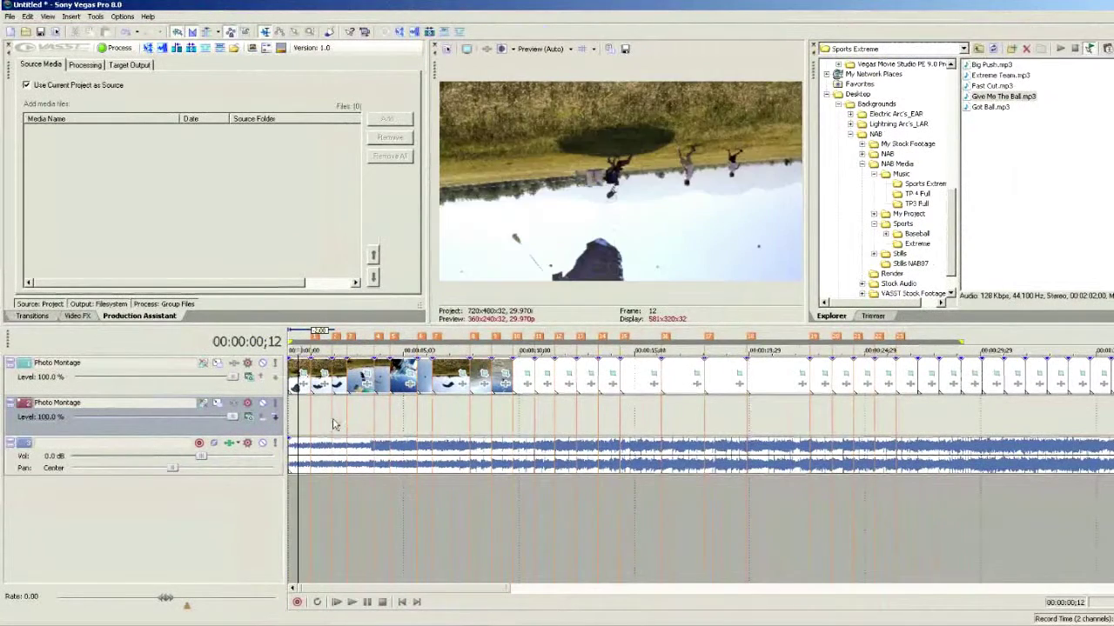
key("space")
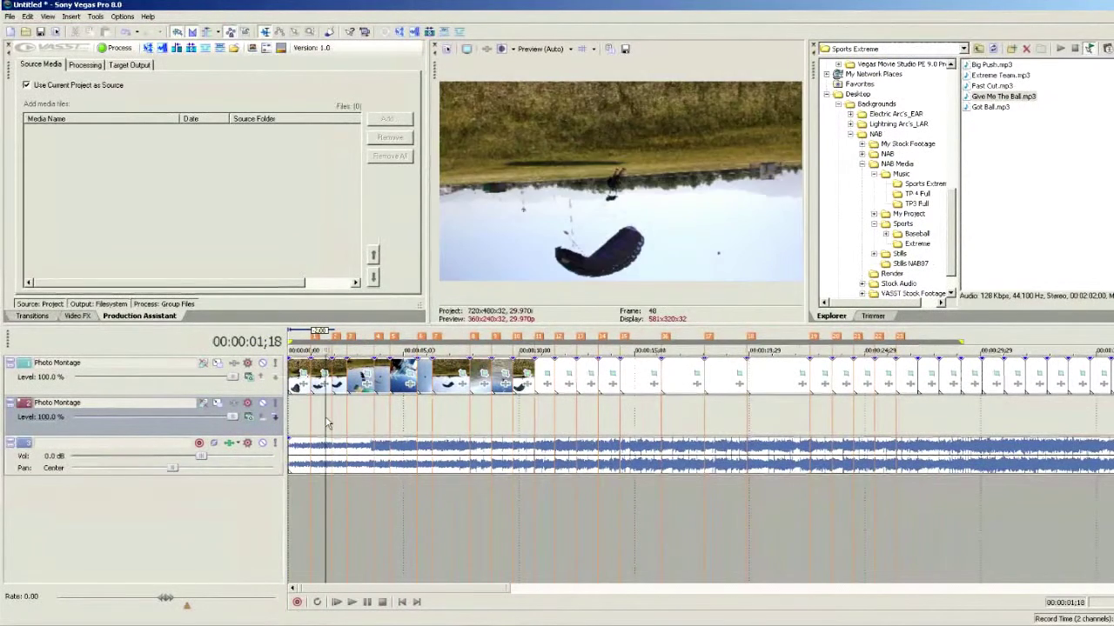
key("space")
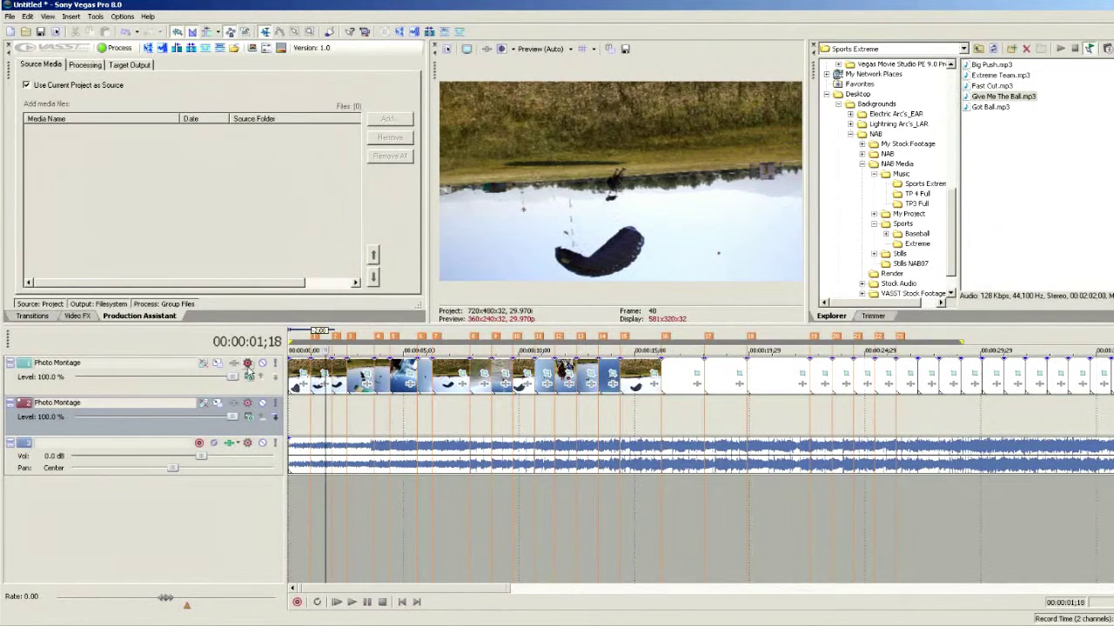
Flip the top montage track vertically in Track Motion so photos stand upright.
left_click(217, 364)
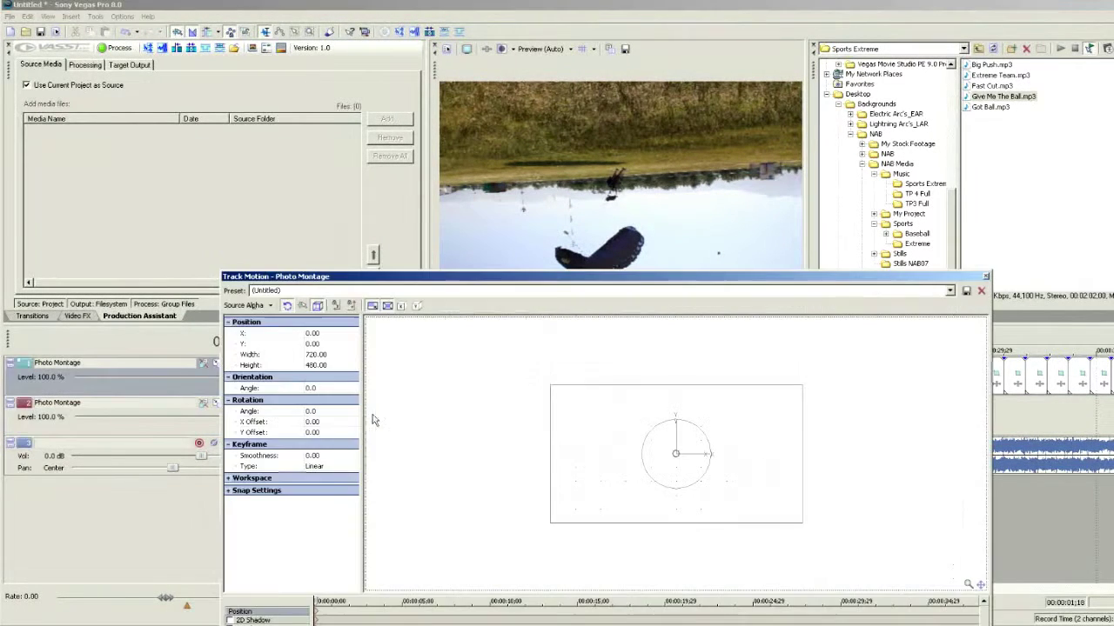
right_click(557, 482)
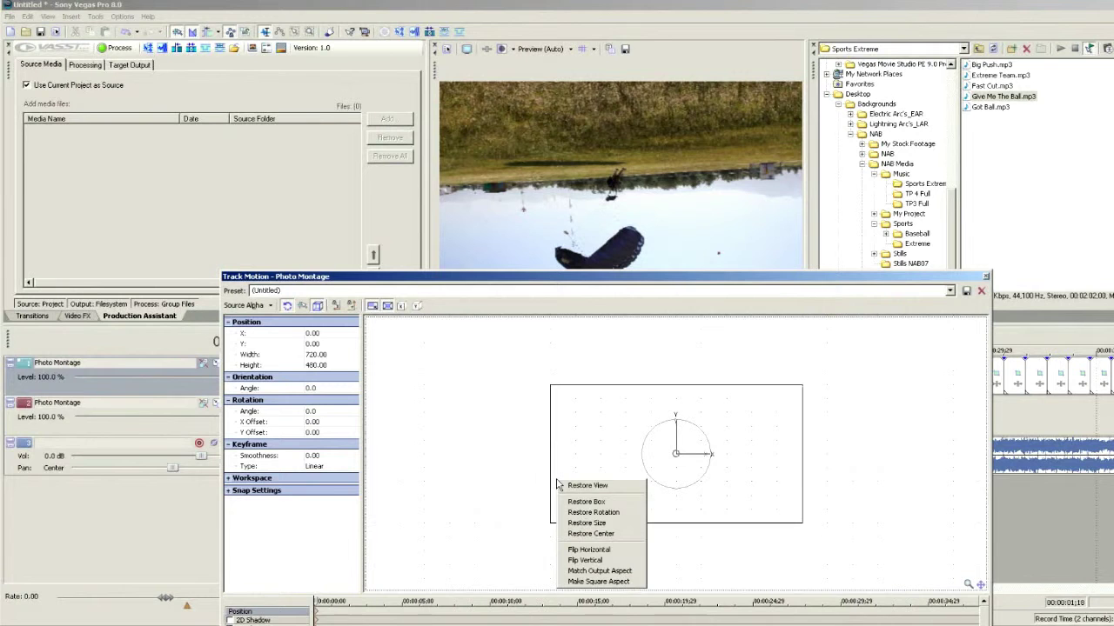
left_click(599, 562)
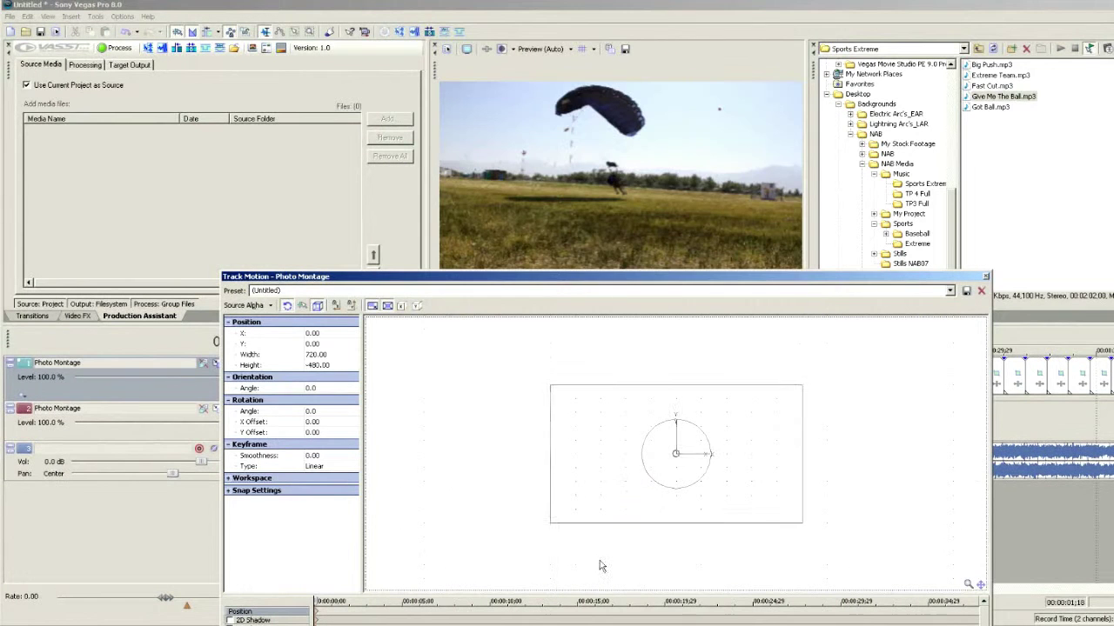
left_click(985, 277)
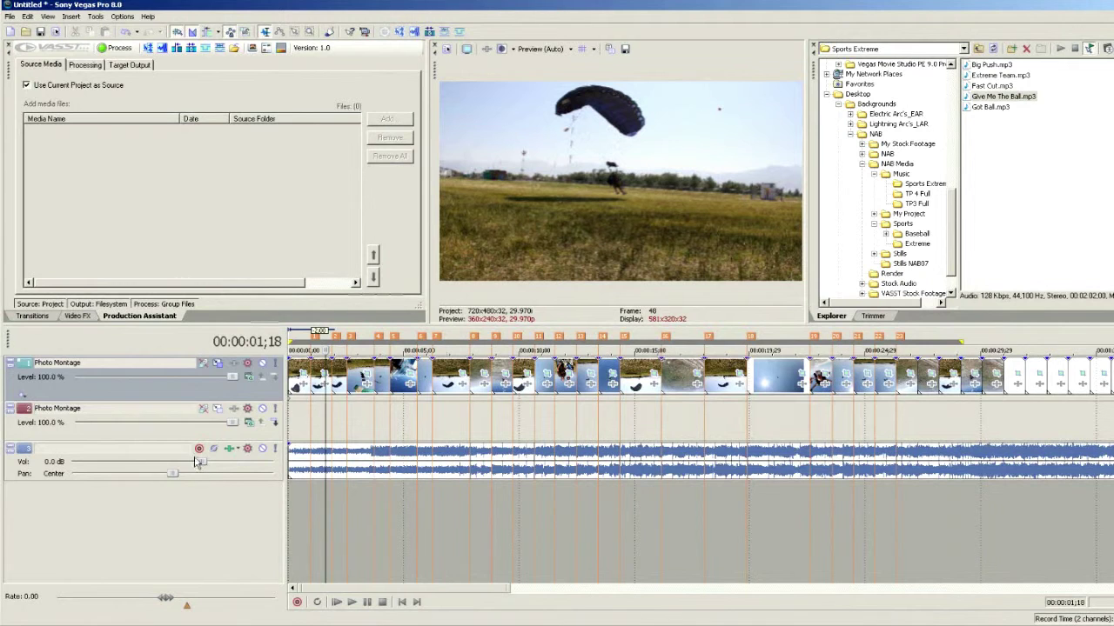
Delete the second Photo Montage track and play the montage from the start.
right_click(158, 414)
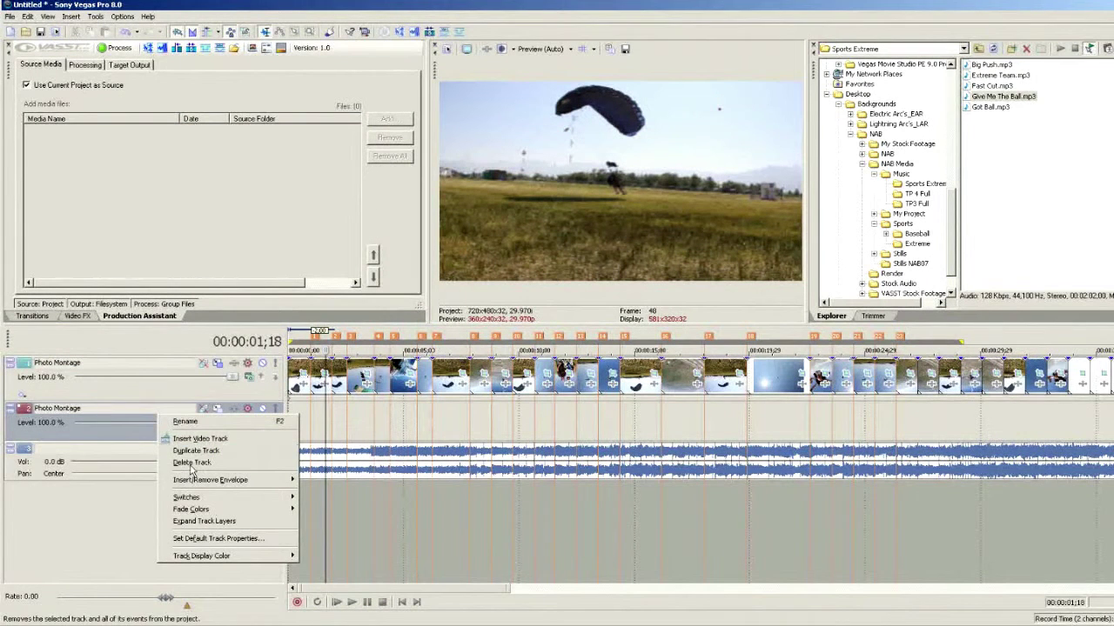
left_click(192, 463)
left_click(289, 467)
key("space")
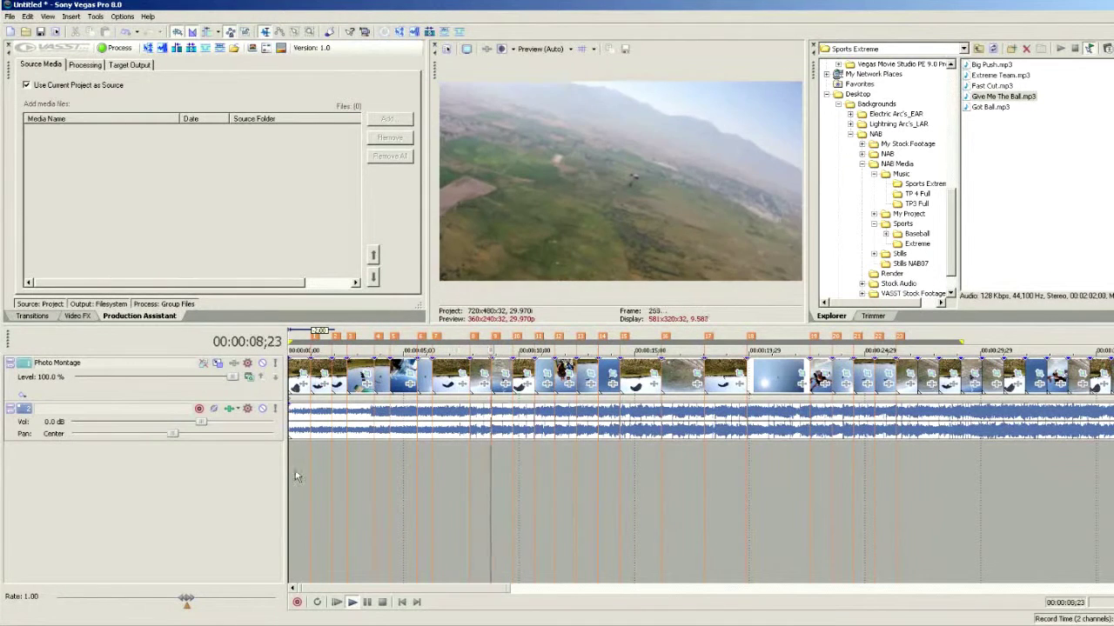
key("space")
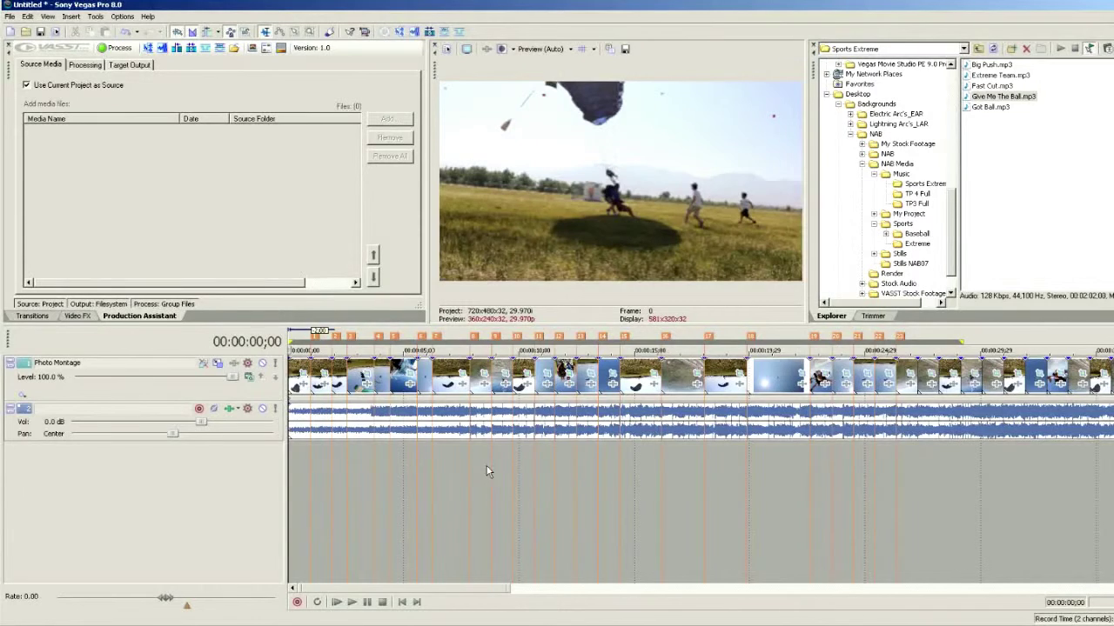
Select the section between markers 8 and 14, play it, then render it to RAM with Shift+B and preview.
left_click_drag(475, 496, 614, 477)
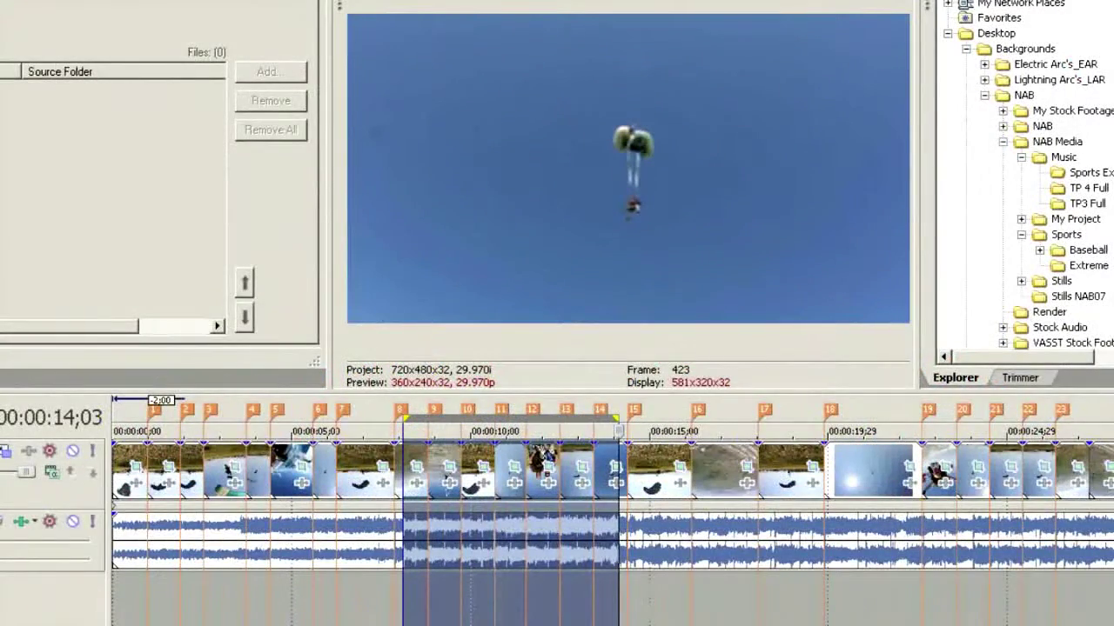
key("space")
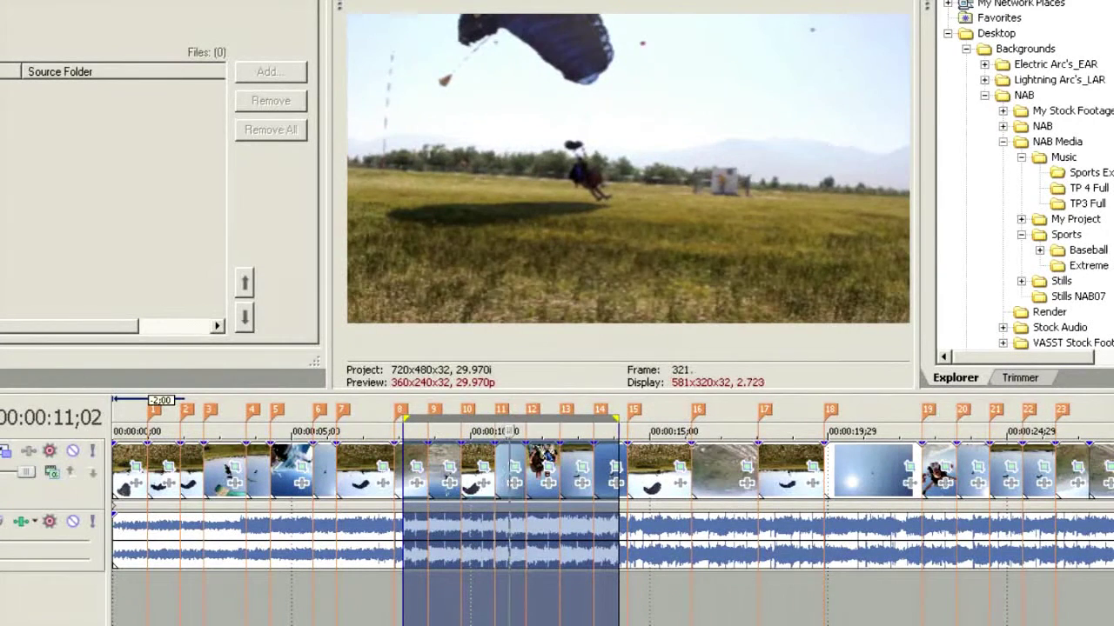
key("space")
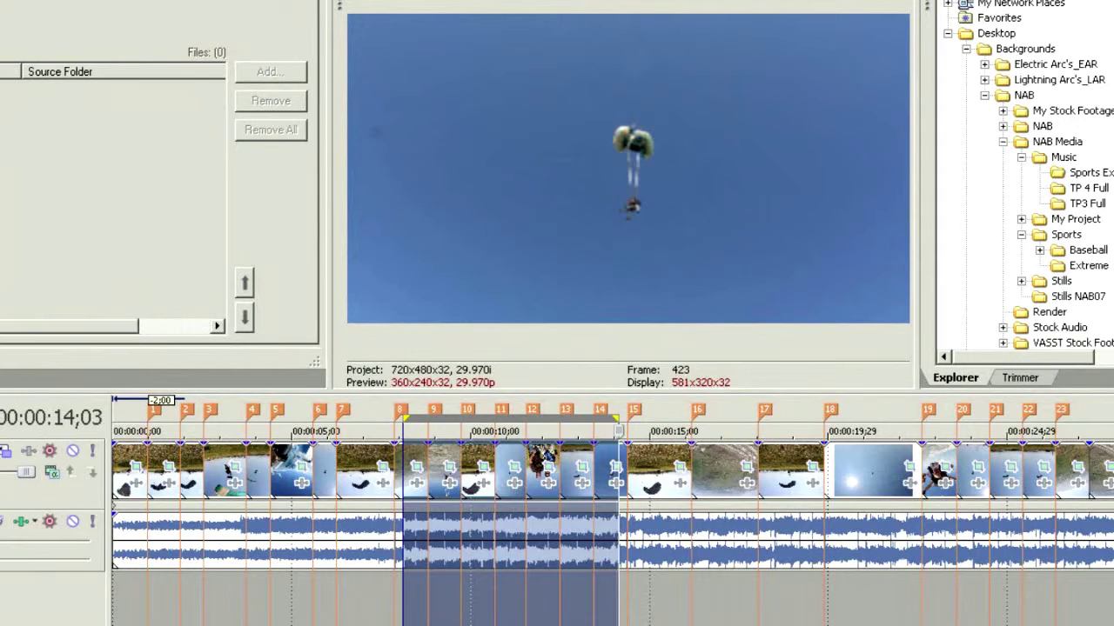
key("shift+b")
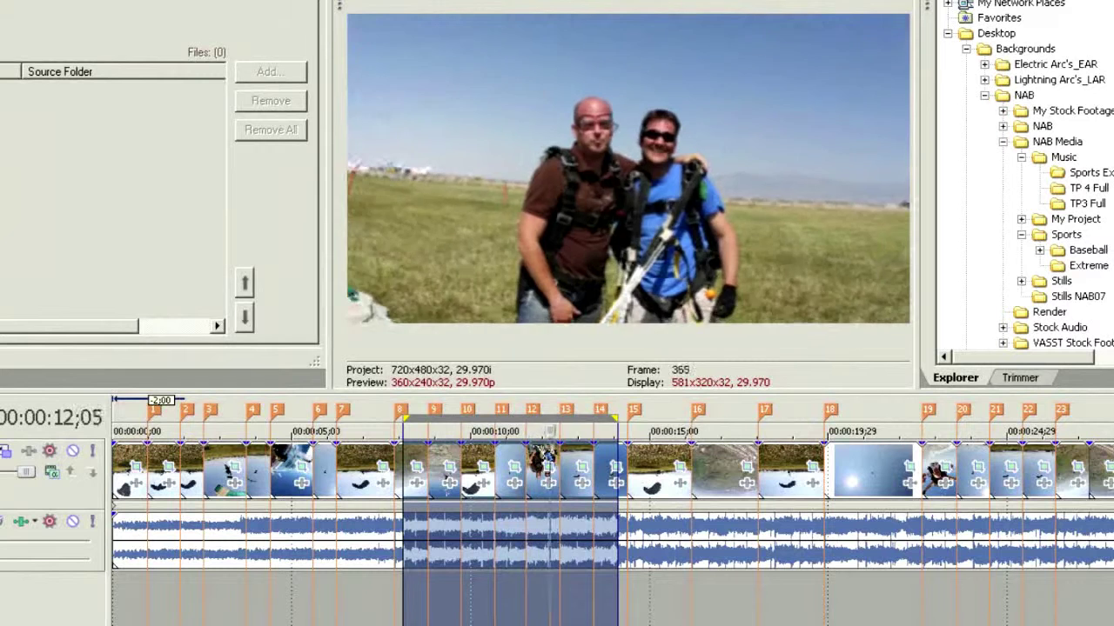
key("space")
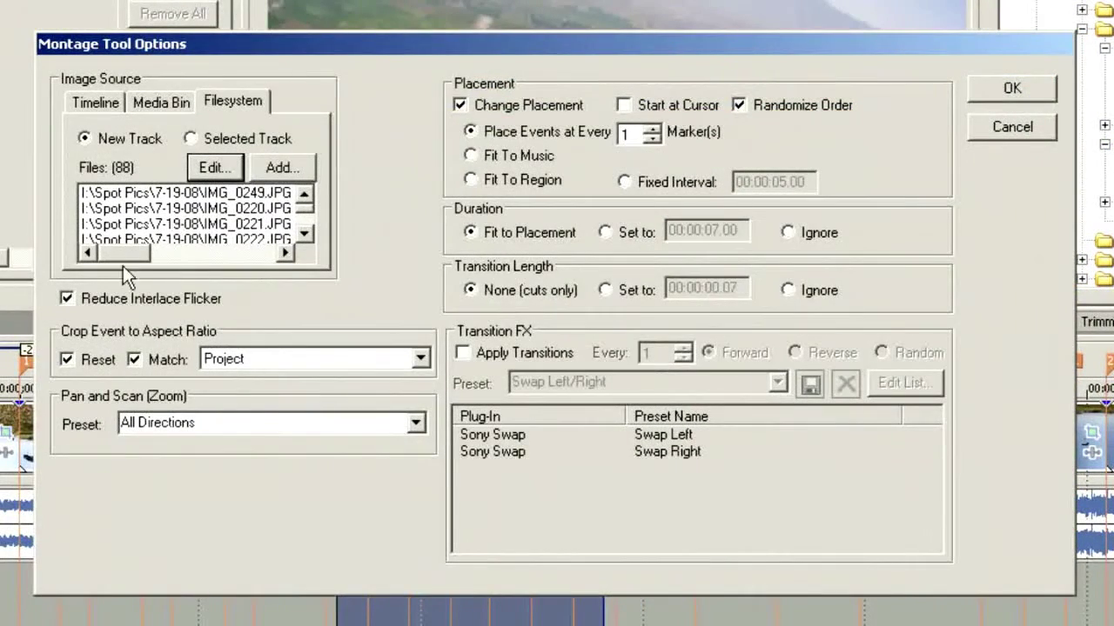
Remove all 88 image files from the montage's source list.
left_click(212, 167)
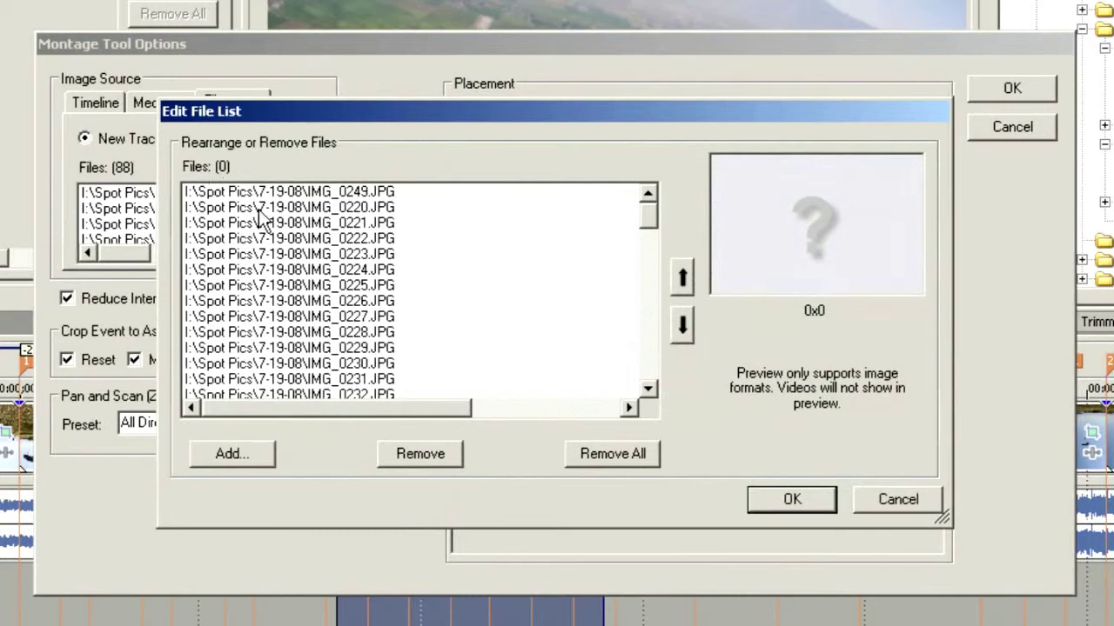
left_click(600, 460)
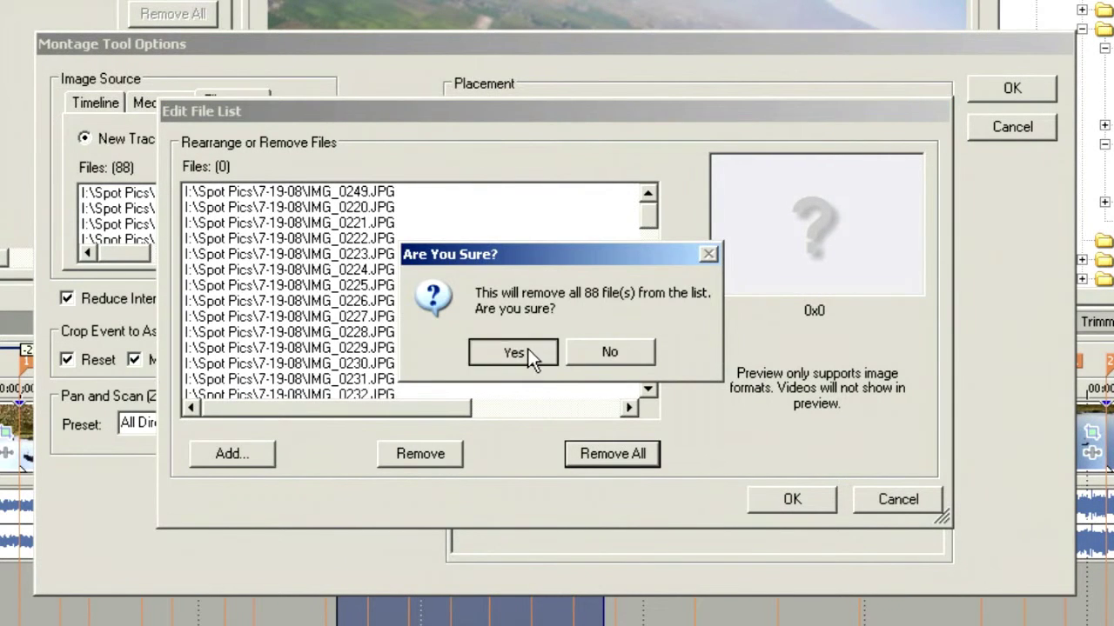
left_click(527, 350)
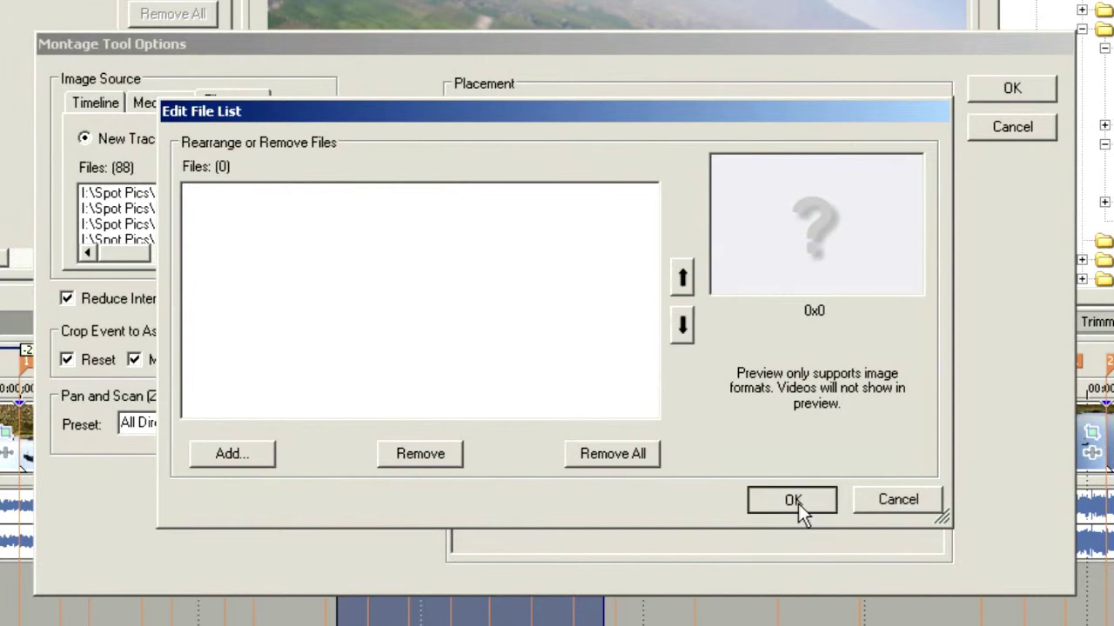
left_click(797, 504)
Add the 34 Extreme clips ES101.avi through ES134.avi as the montage source.
left_click(291, 169)
left_click(374, 151)
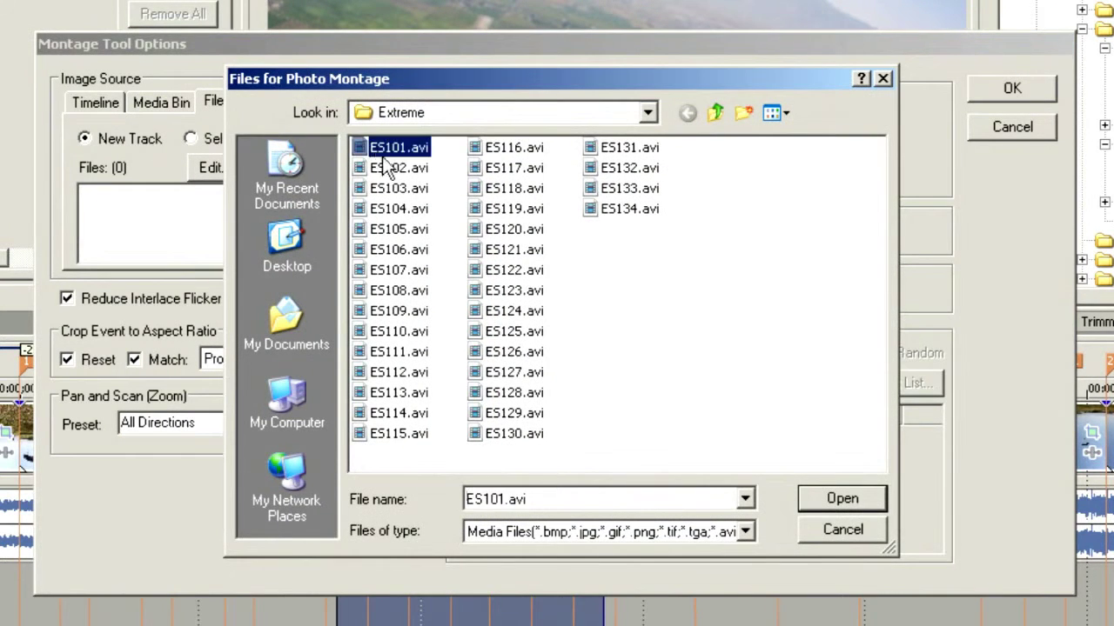
left_click(650, 211, "shift")
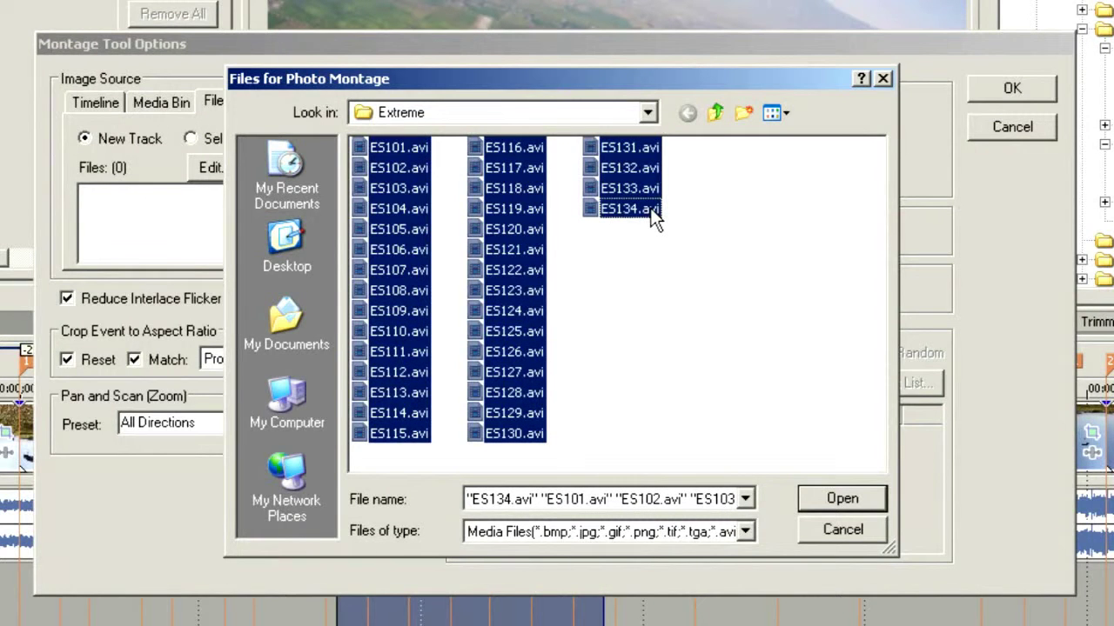
left_click(831, 498)
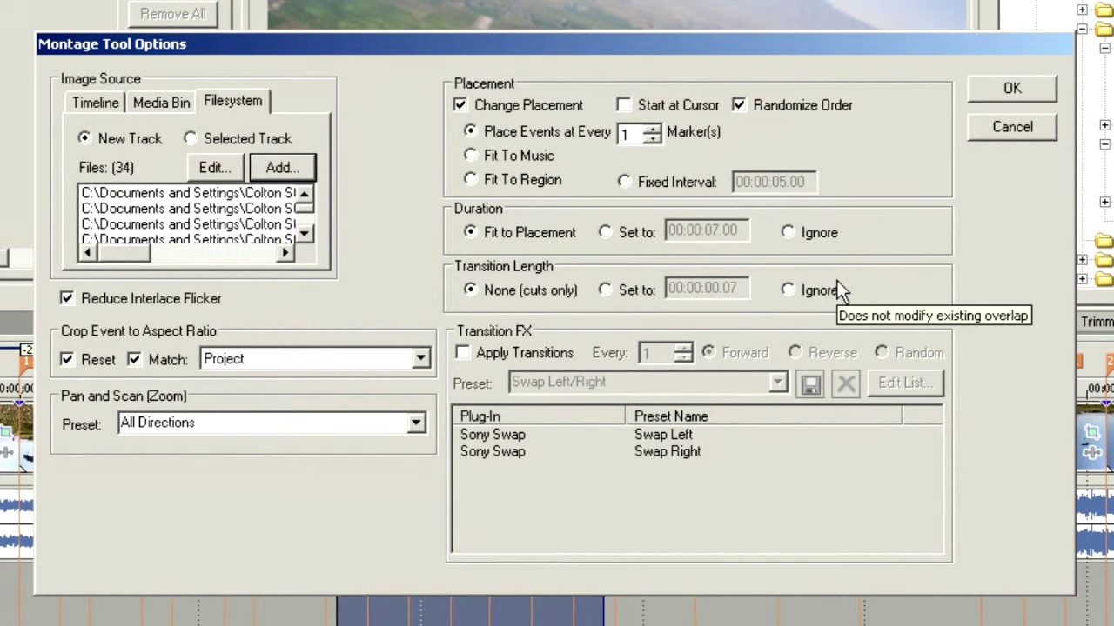
Set transitions to 00:00:00.04 and pan and scan to (None), then build the clip montage track.
left_click(605, 291)
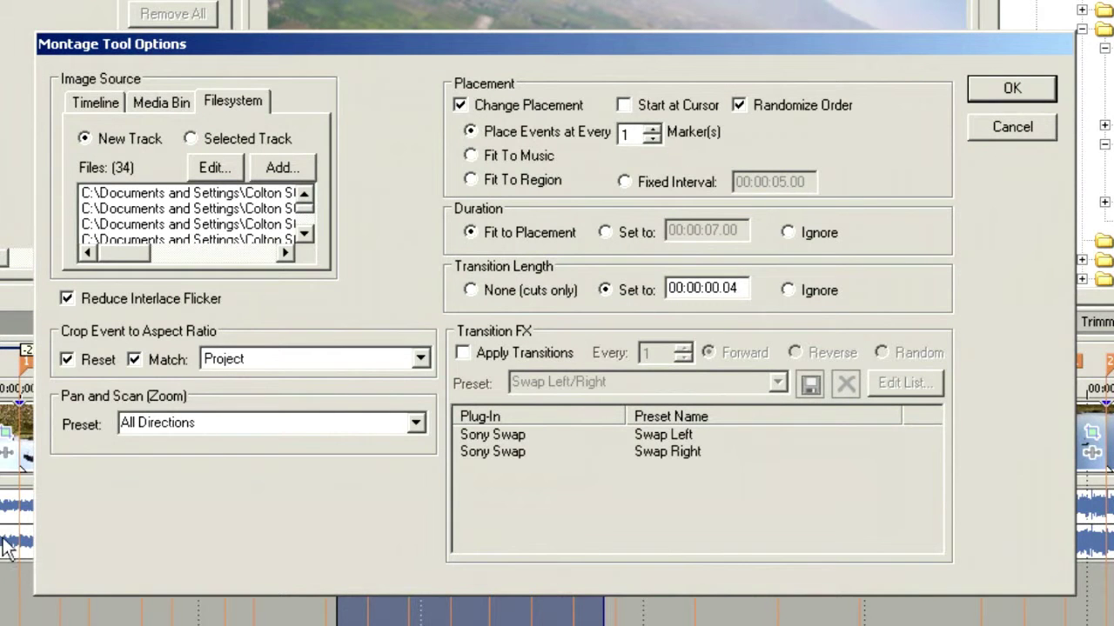
left_click(414, 421)
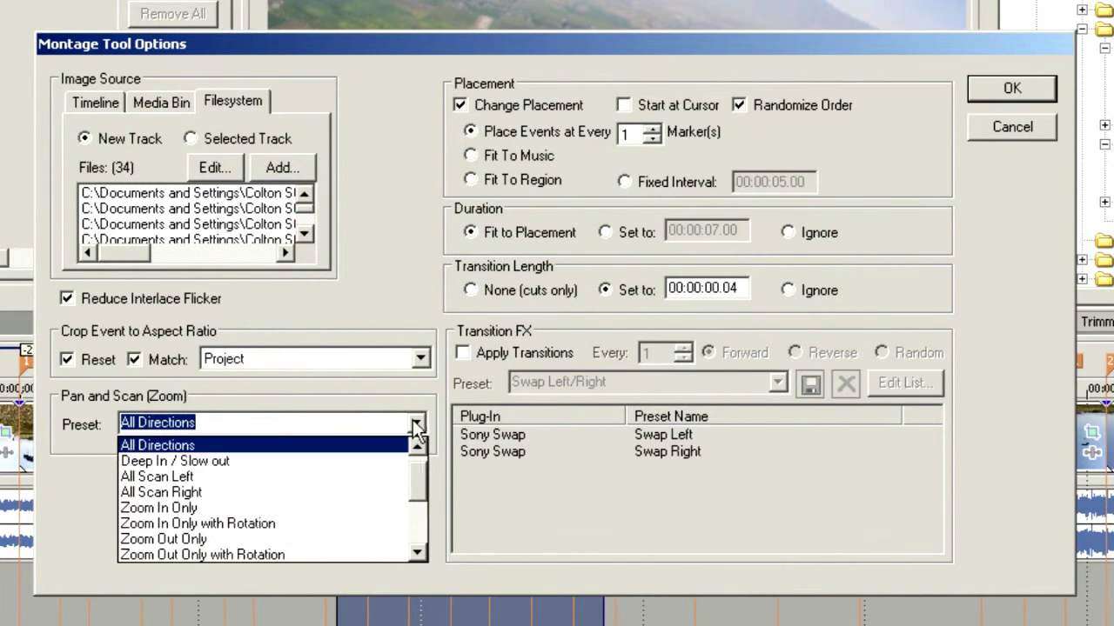
scroll(417, 470, "up", 1)
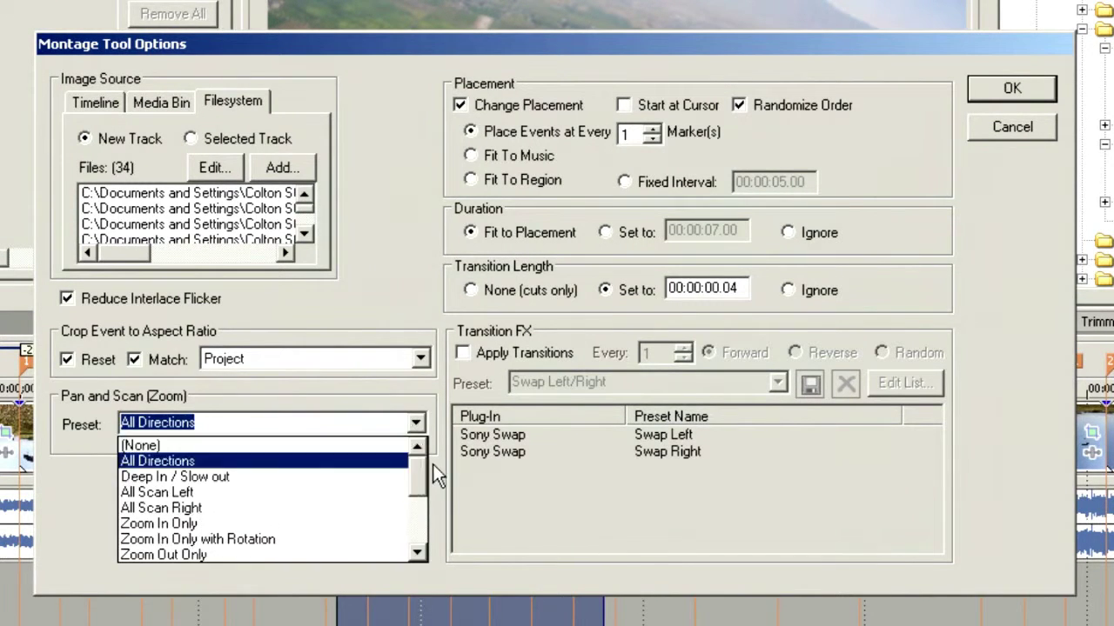
left_click(321, 444)
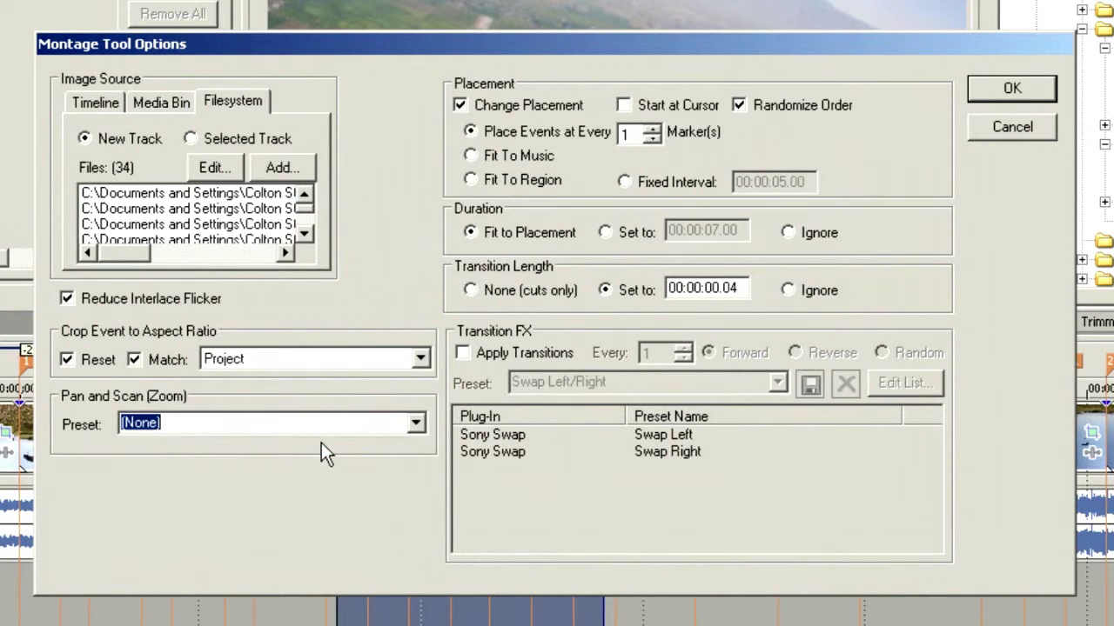
left_click(979, 88)
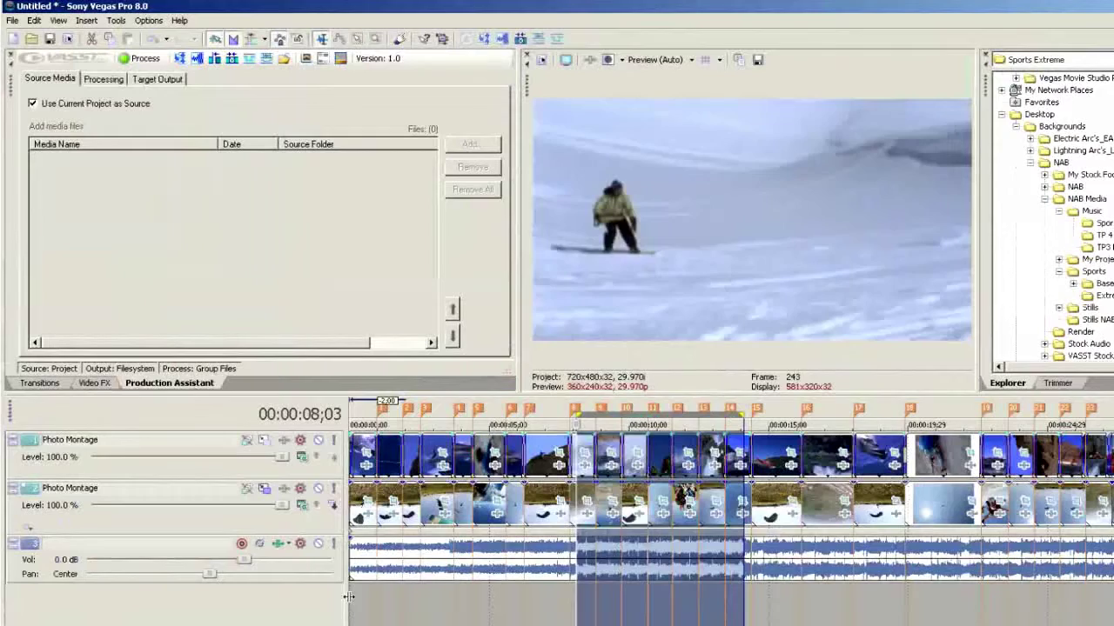
Clear the selection, reset the cursor to 00:00:00;00, and play both montage tracks.
left_click(353, 609)
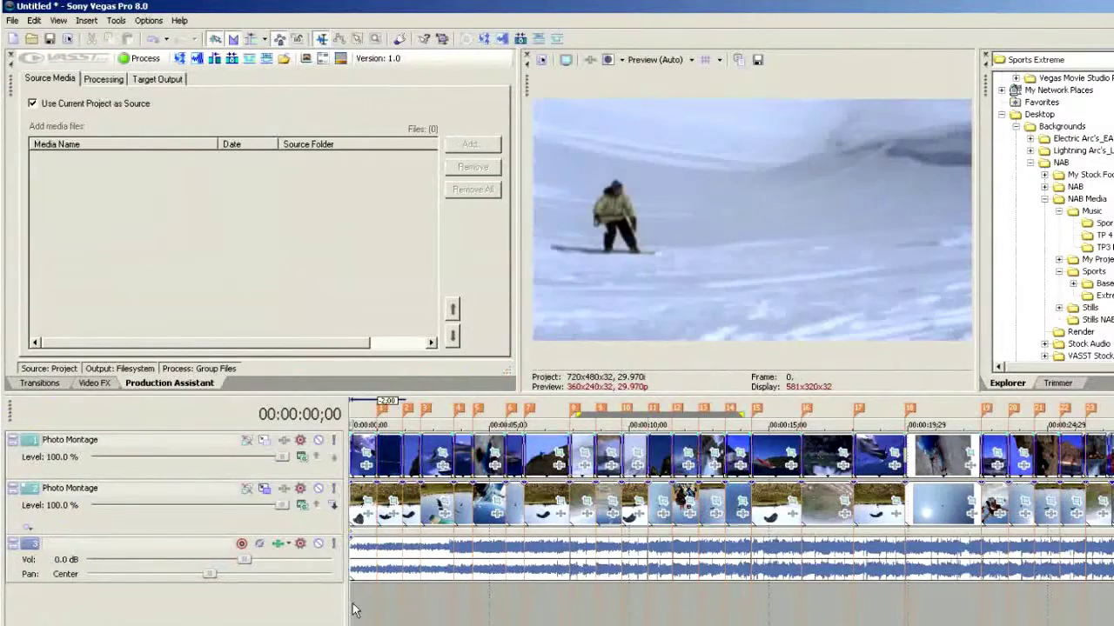
key("space")
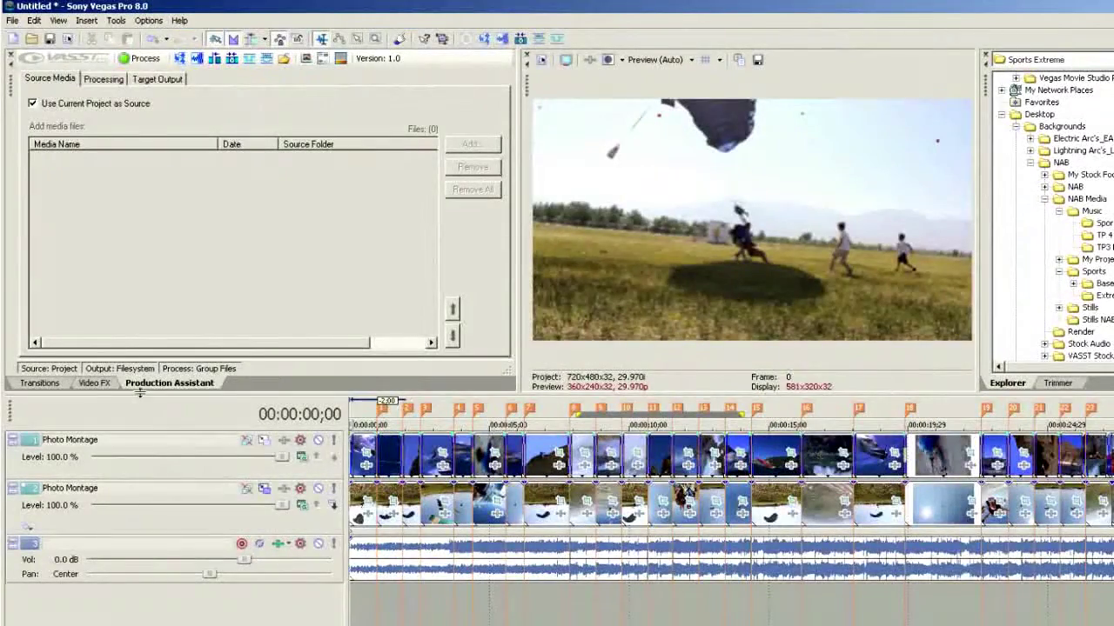
Add a Composite Level envelope to the top Photo Montage track.
left_click(186, 437)
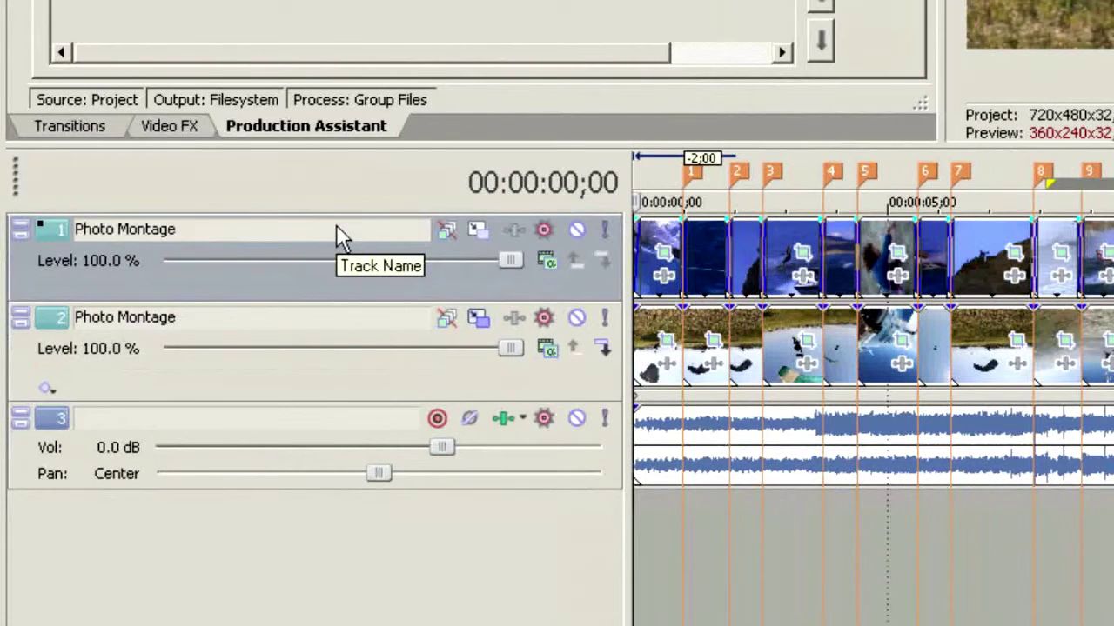
right_click(304, 271)
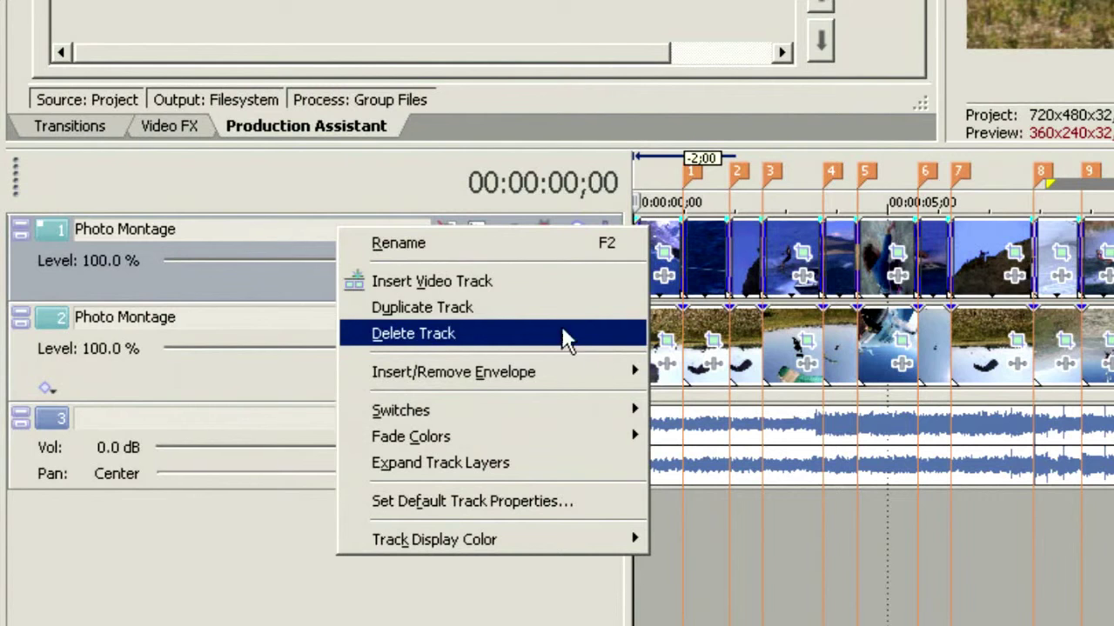
mouse_move(525, 383)
left_click(687, 407)
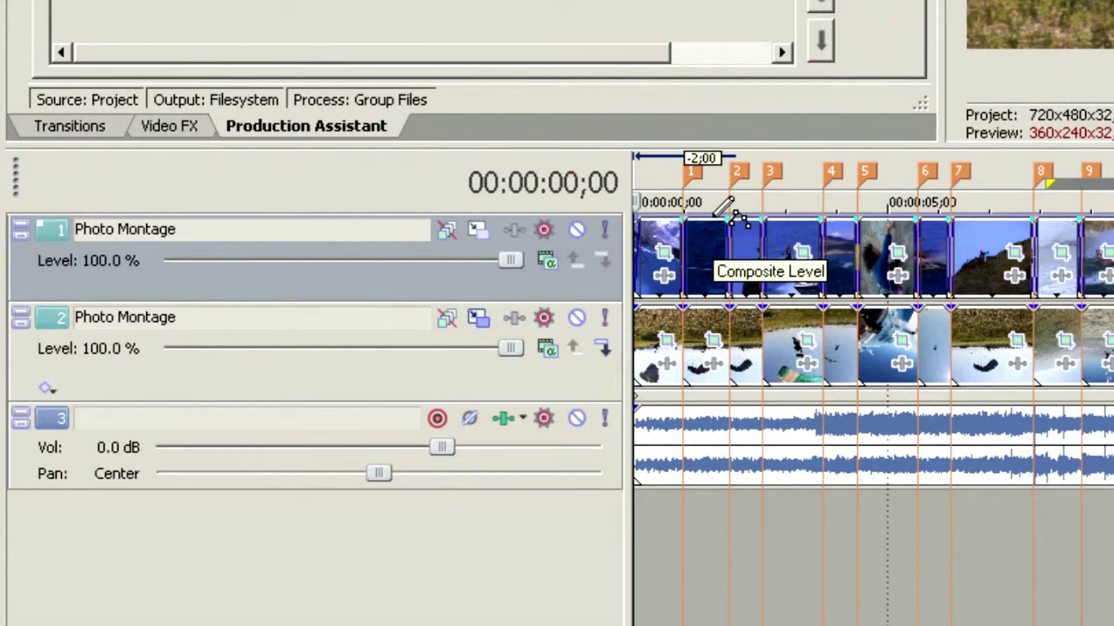
Draw a wavy up-and-down composite level curve across track 1's events, then play it back.
mouse_move(727, 208)
left_mouse_down()
mouse_move(762, 265)
mouse_move(793, 282)
mouse_move(905, 279)
mouse_move(966, 235)
mouse_move(1033, 269)
mouse_move(1113, 261)
left_mouse_up()
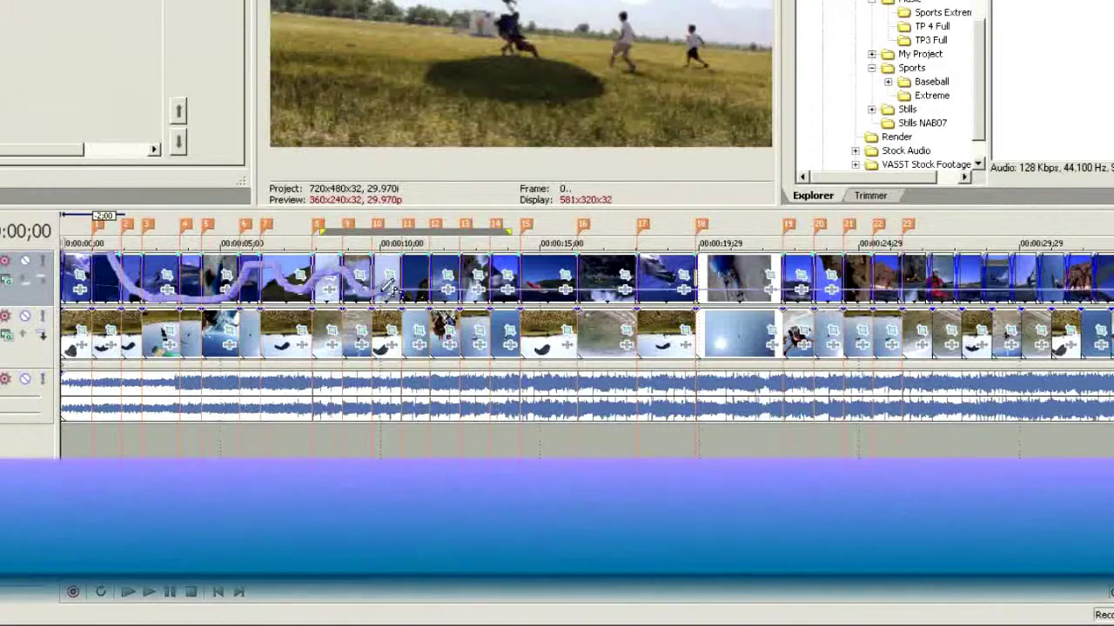
mouse_move(479, 278)
left_mouse_down()
mouse_move(561, 292)
mouse_move(654, 263)
mouse_move(766, 287)
left_mouse_up()
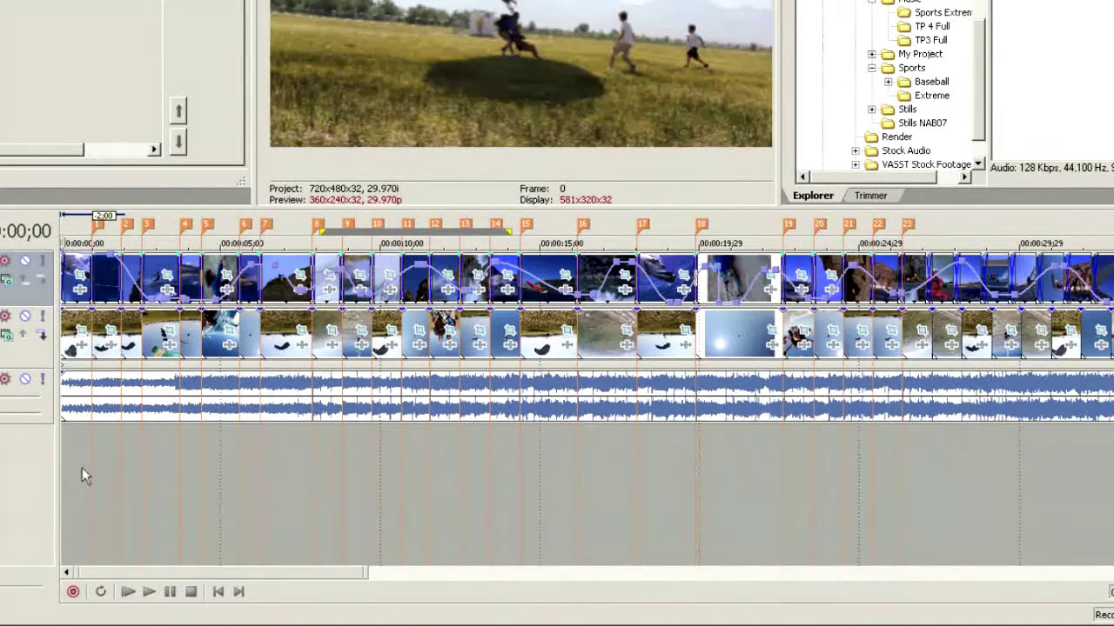
key("space")
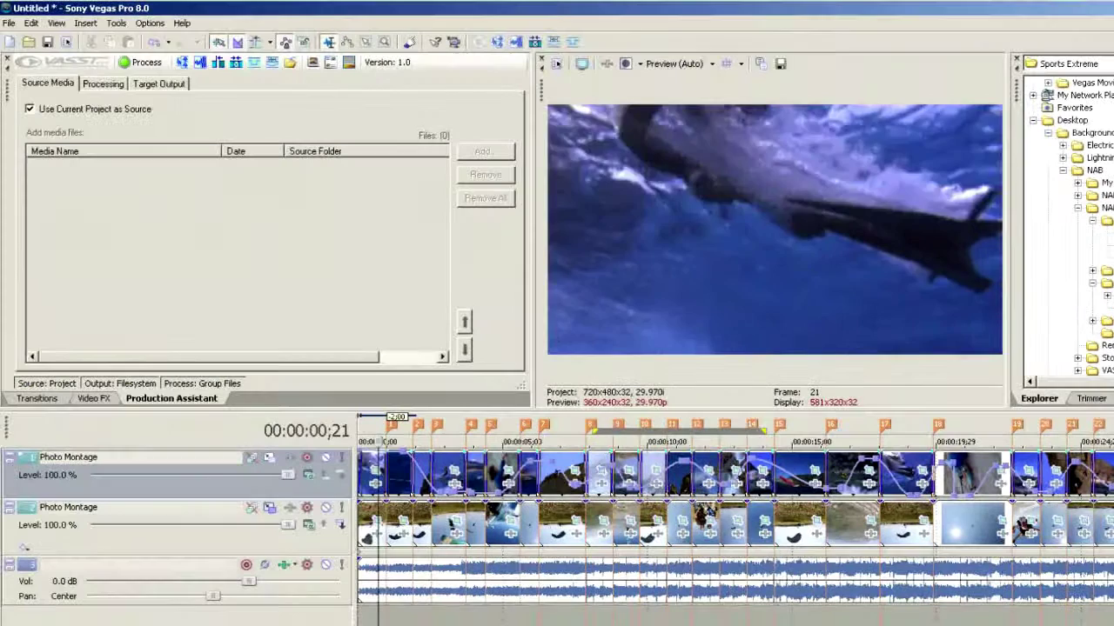